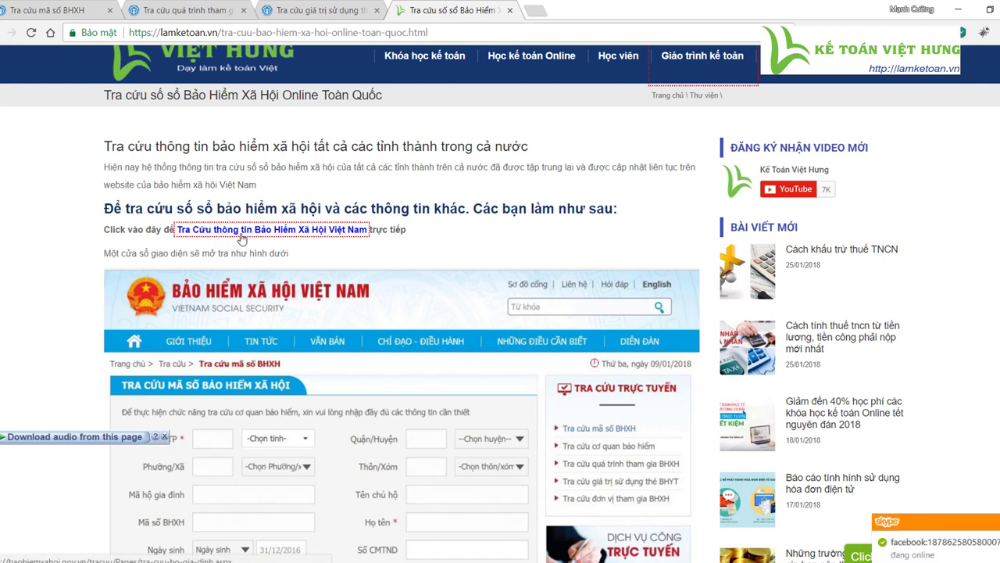
- Follow the lamketoan.vn article link to open baohiemxahoi.gov.vn's BHXH lookup in a new tab
left_click_drag(201, 33, 435, 47)
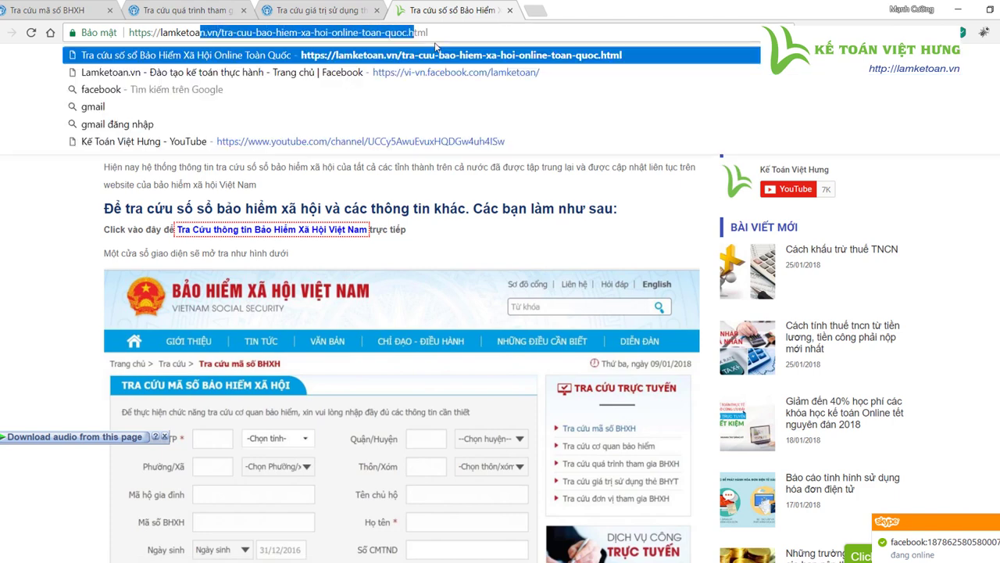
left_click(373, 195)
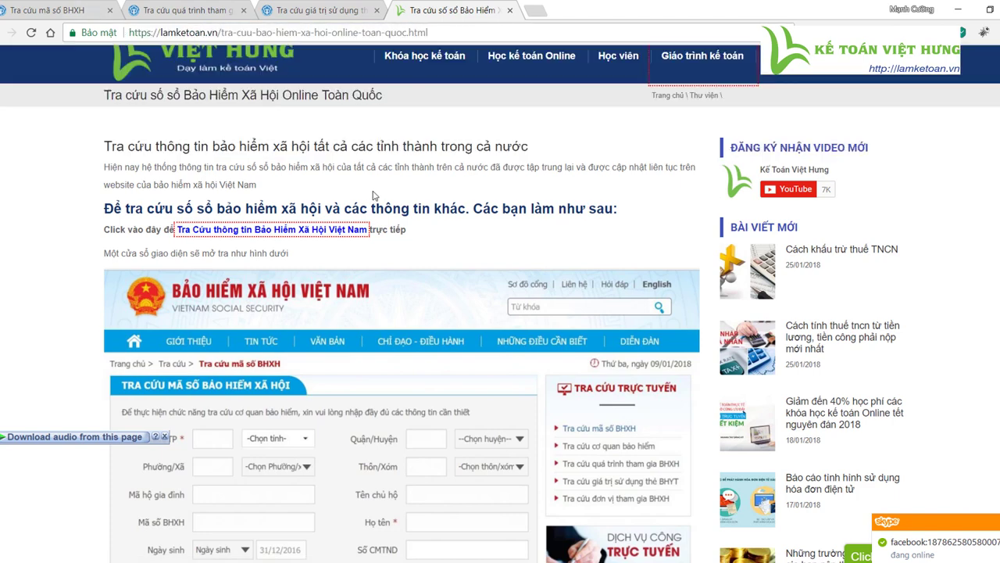
left_click(332, 229)
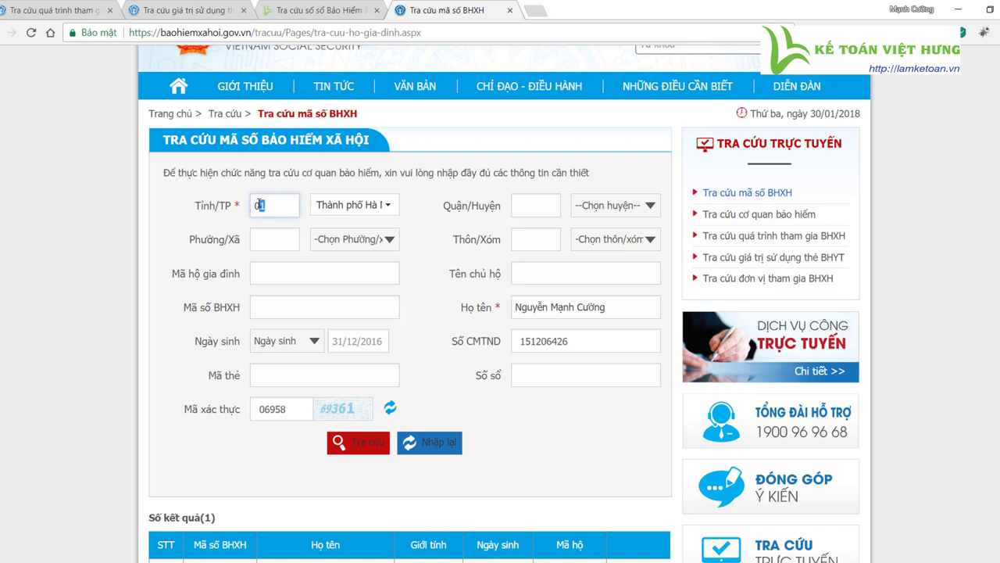
- Set Tỉnh/TP to 01 – Thành phố Hà Nội
left_click_drag(260, 204, 254, 205)
left_click(388, 206)
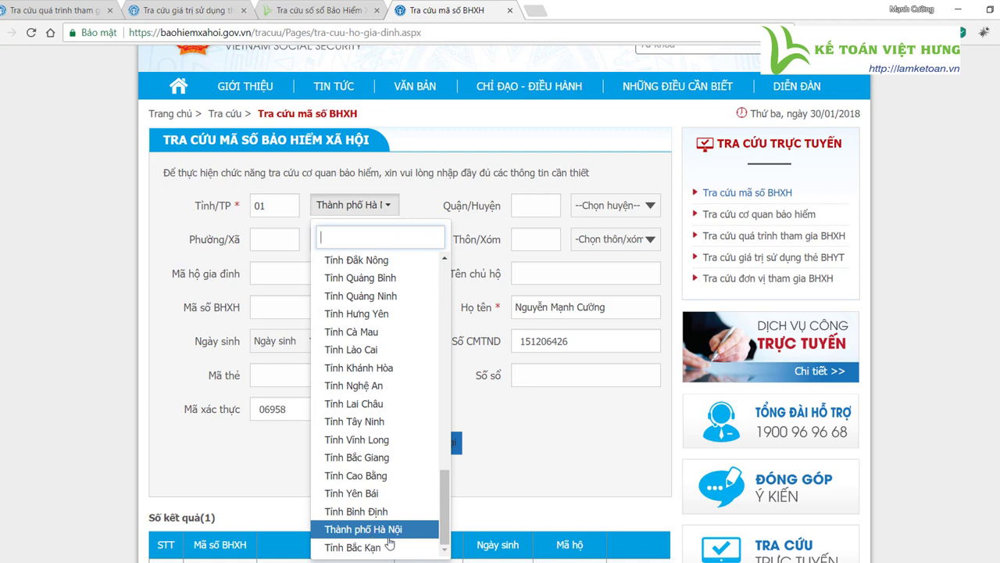
left_click(389, 537)
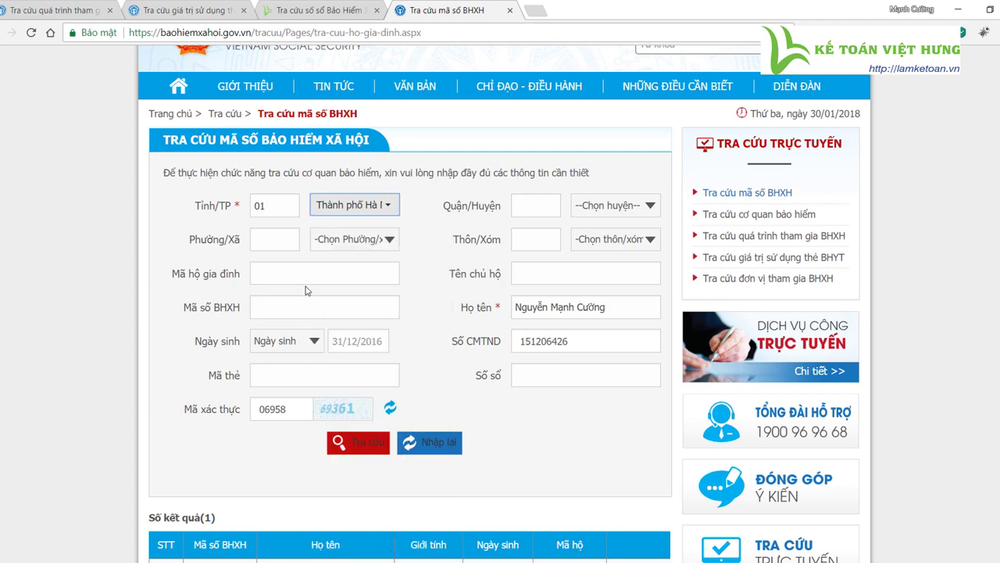
left_click(251, 205)
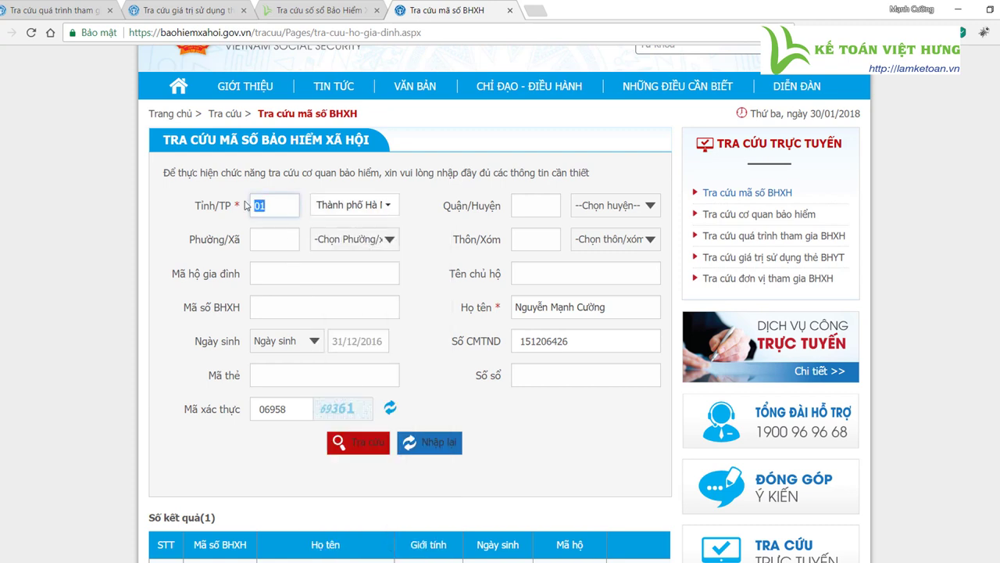
left_click(391, 206)
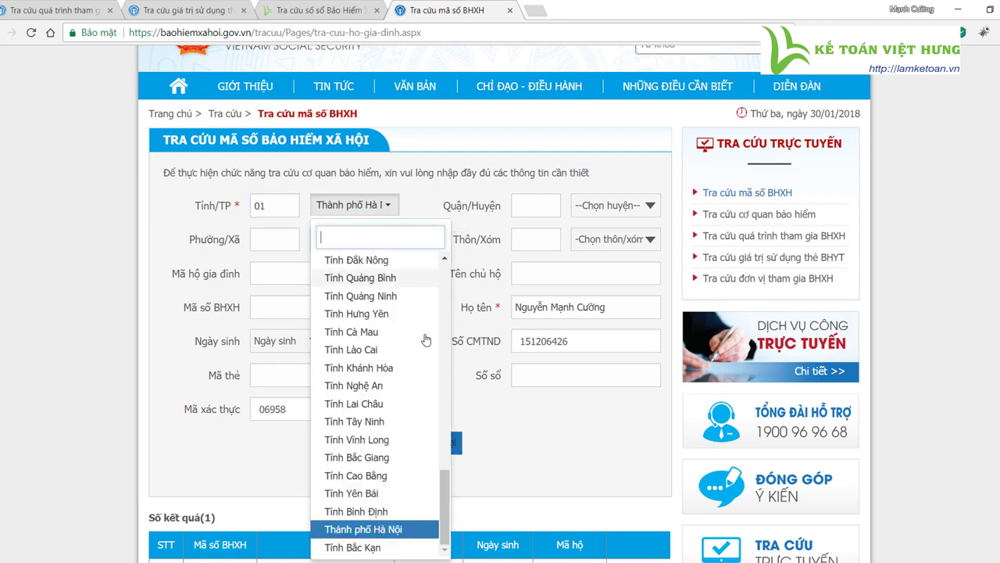
left_click(383, 529)
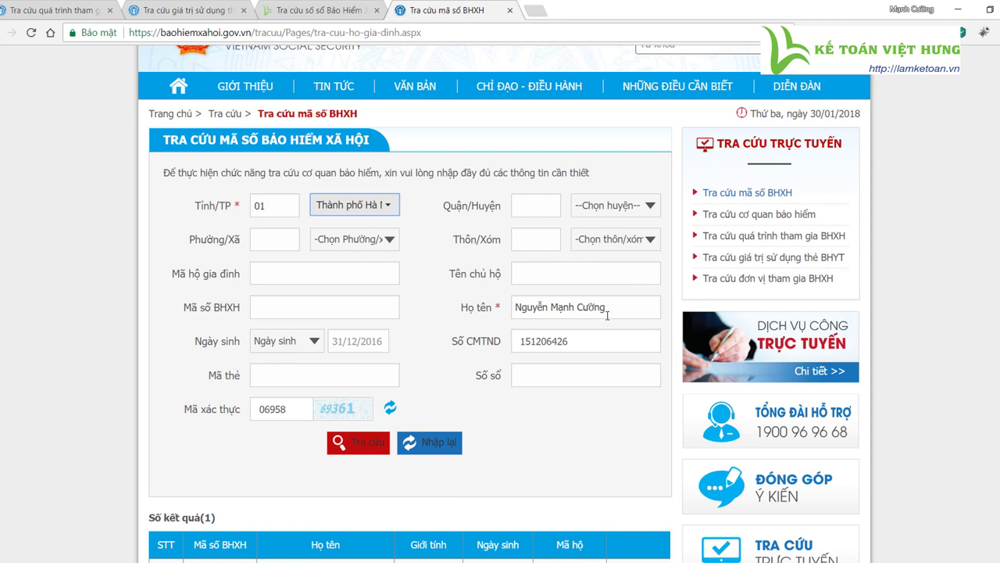
- Enter the person's full name in the Họ tên field
mouse_move(609, 309)
left_mouse_down()
mouse_move(510, 307)
mouse_move(612, 307)
left_mouse_up()
left_click(535, 309)
key("Tab")
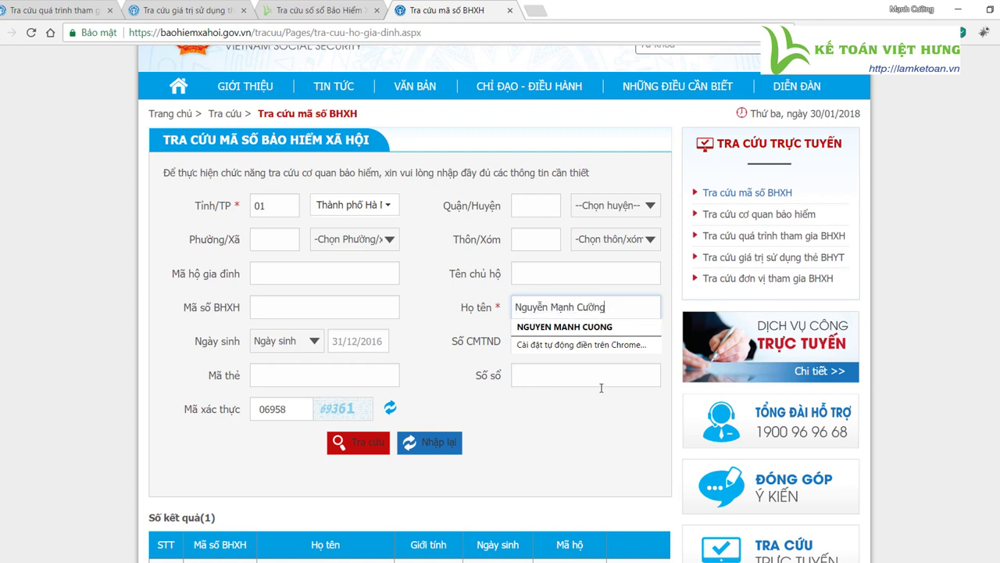
- Check the Số CMTND ID card number, then select the old Mã xác thực code
left_click_drag(582, 343, 446, 330)
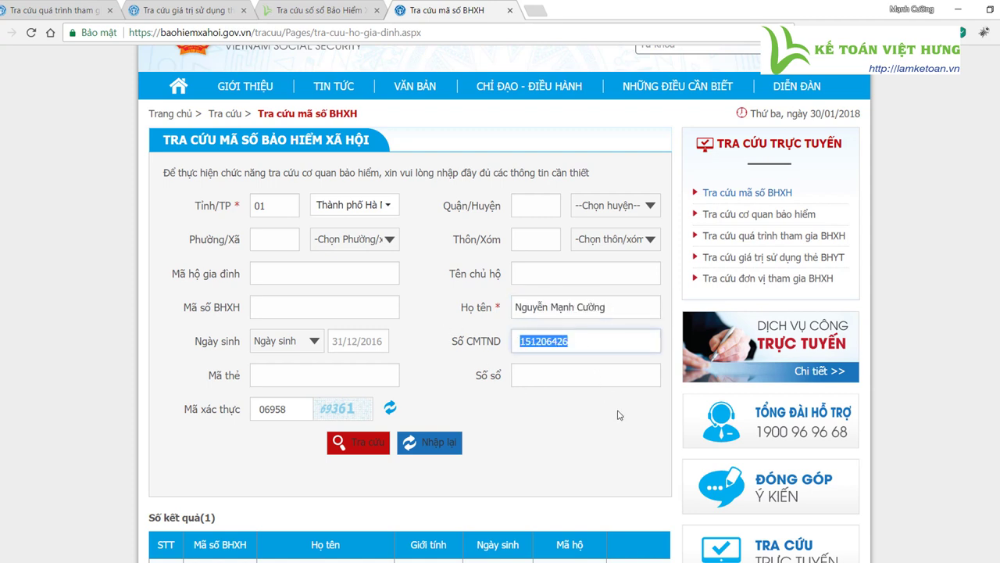
left_click(598, 341)
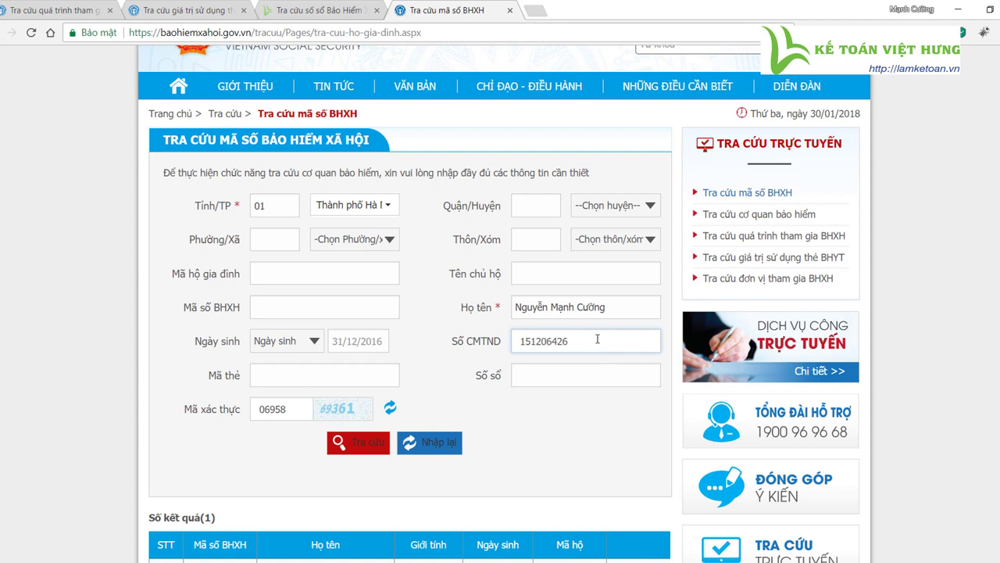
left_click_drag(598, 342, 520, 345)
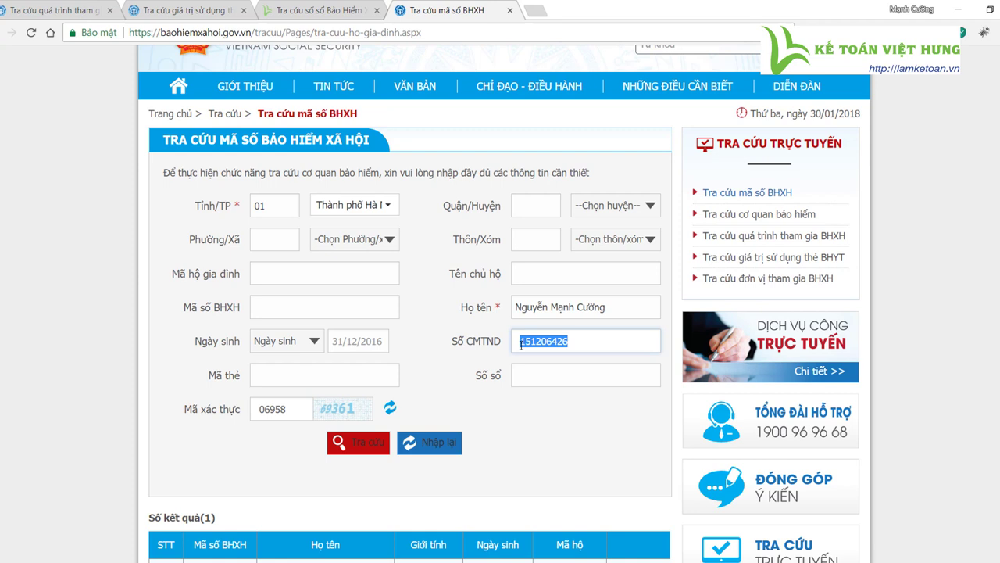
left_click(560, 341)
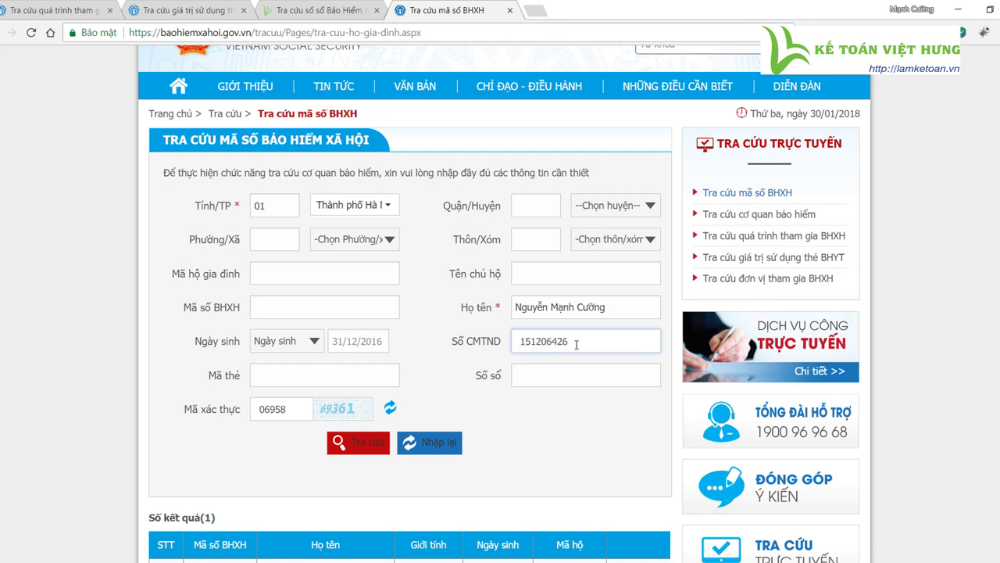
left_click_drag(578, 345, 523, 349)
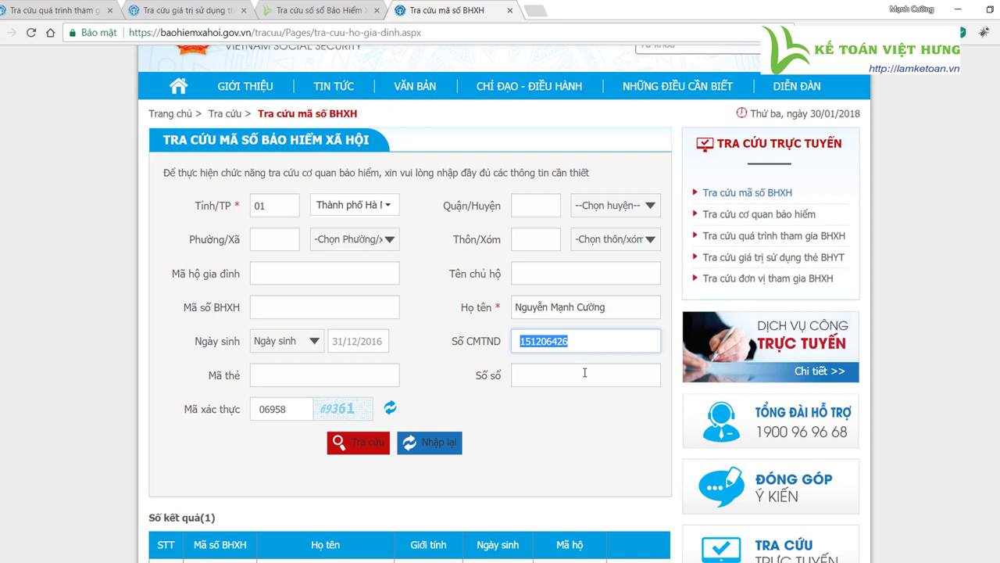
left_click(582, 375)
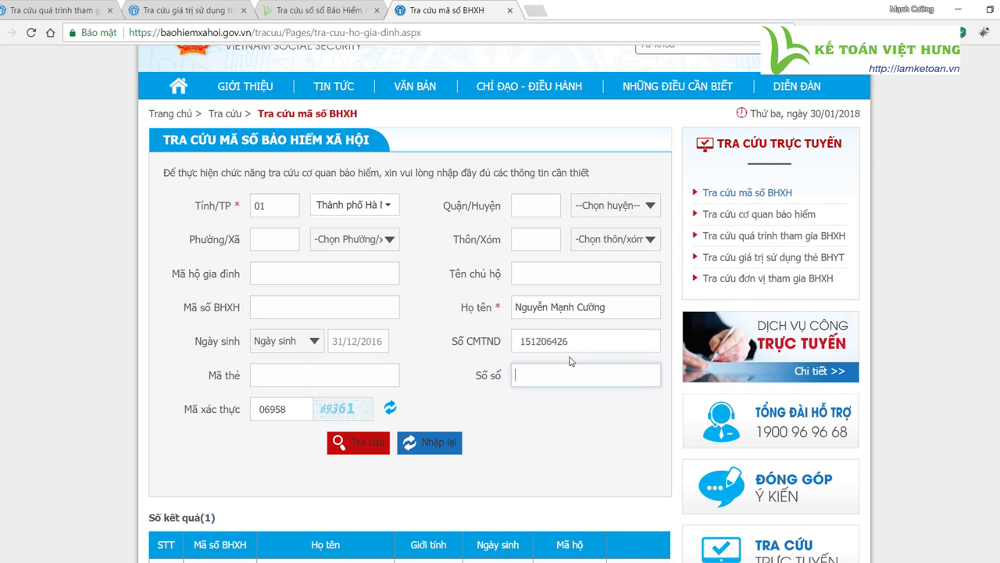
double_click(572, 341)
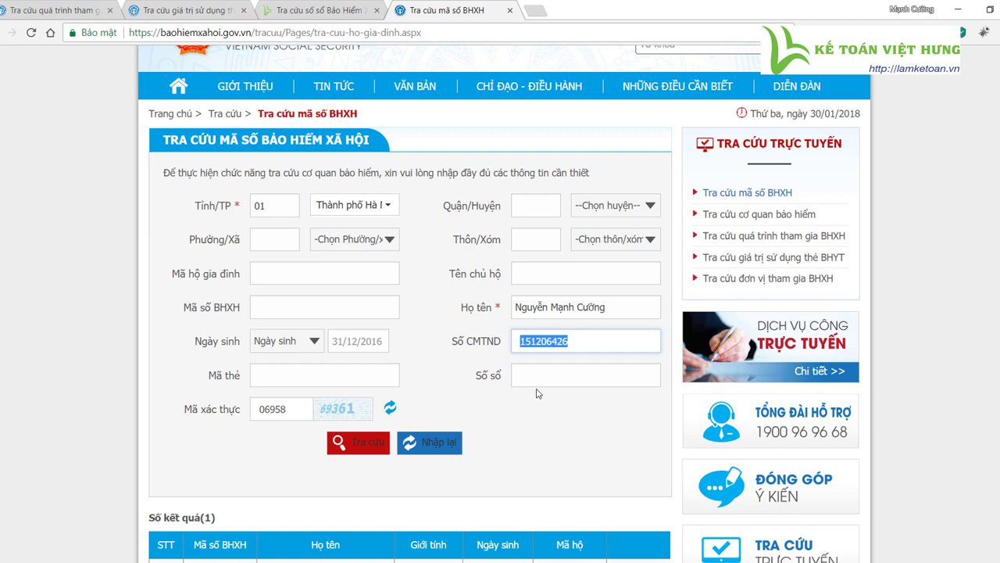
left_click(297, 410)
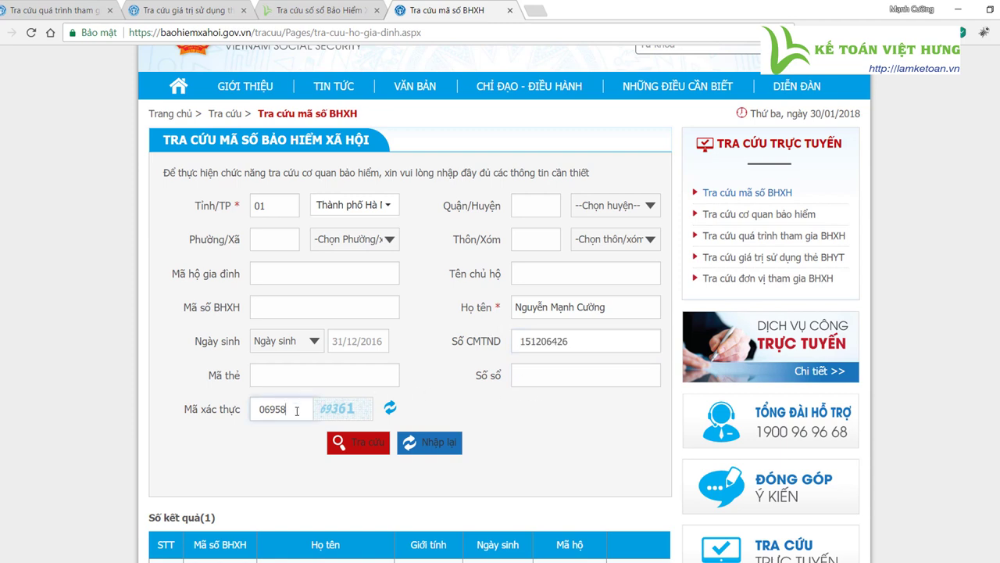
double_click(301, 412)
type("69361")
scroll(336, 422, "down", 1)
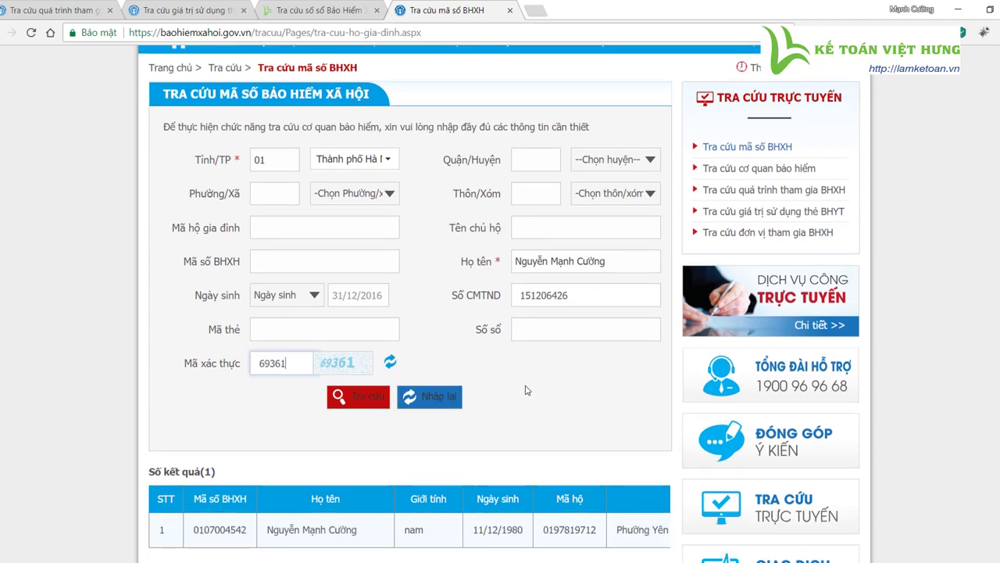
scroll(543, 376, "down", 3)
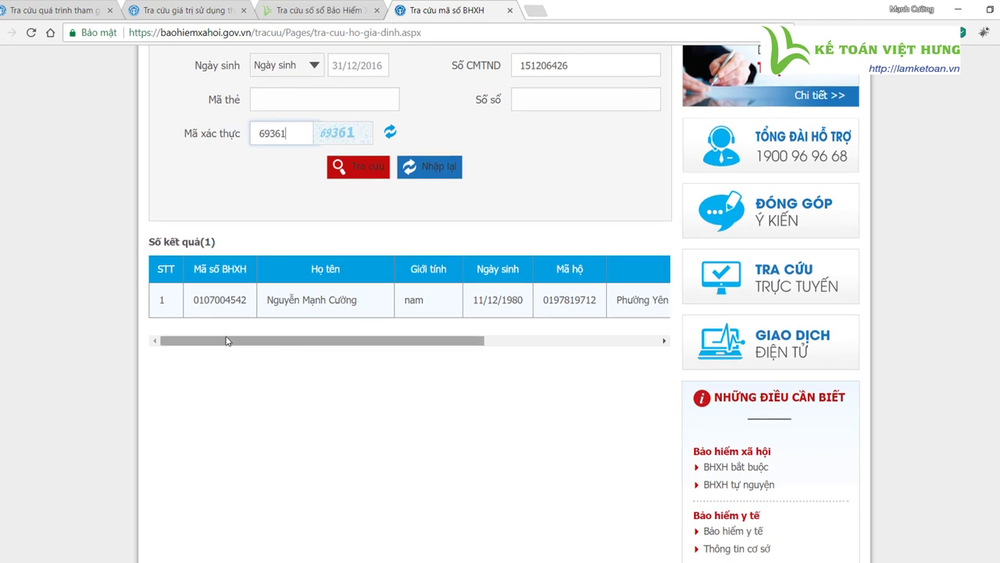
scroll(215, 359, "up", 2)
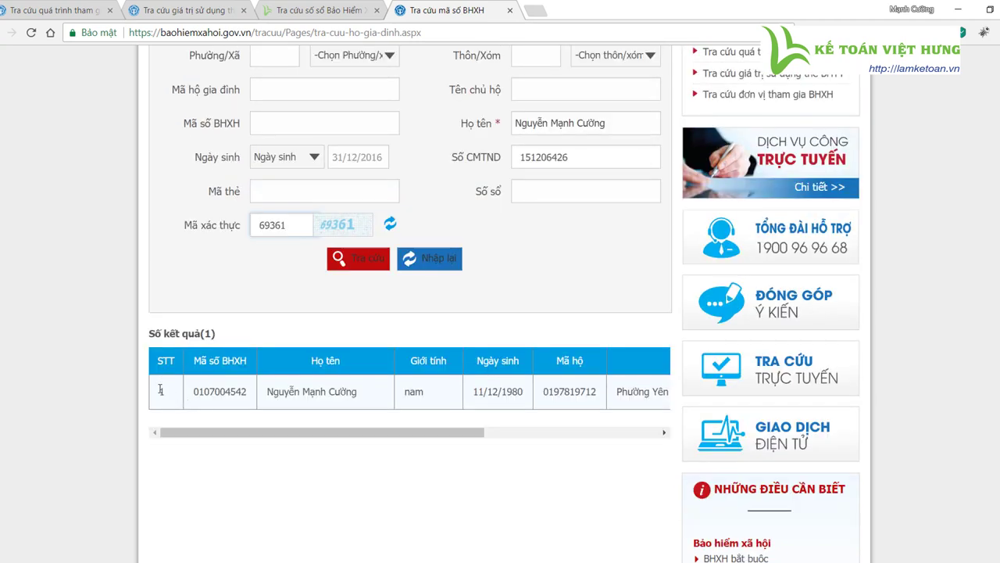
- Copy the found Mã số BHXH from the result row using Sao chép
left_click_drag(194, 391, 383, 401)
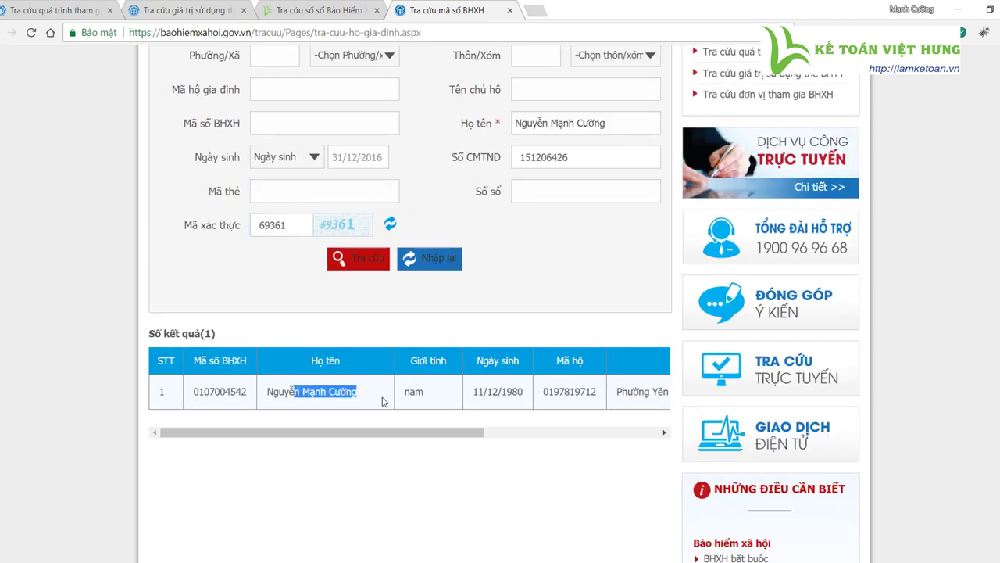
left_click_drag(471, 432, 409, 411)
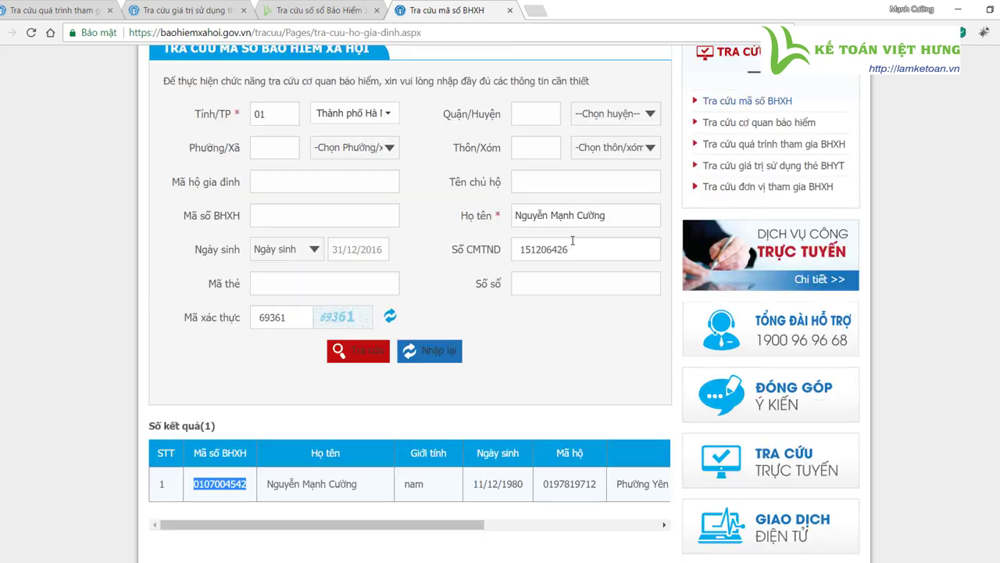
left_click(227, 483)
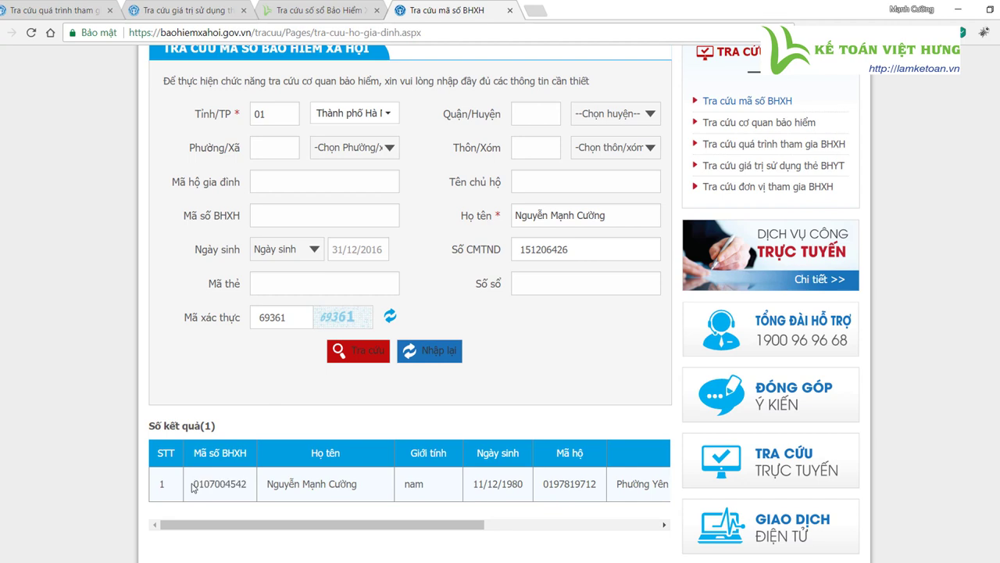
left_click_drag(192, 486, 256, 488)
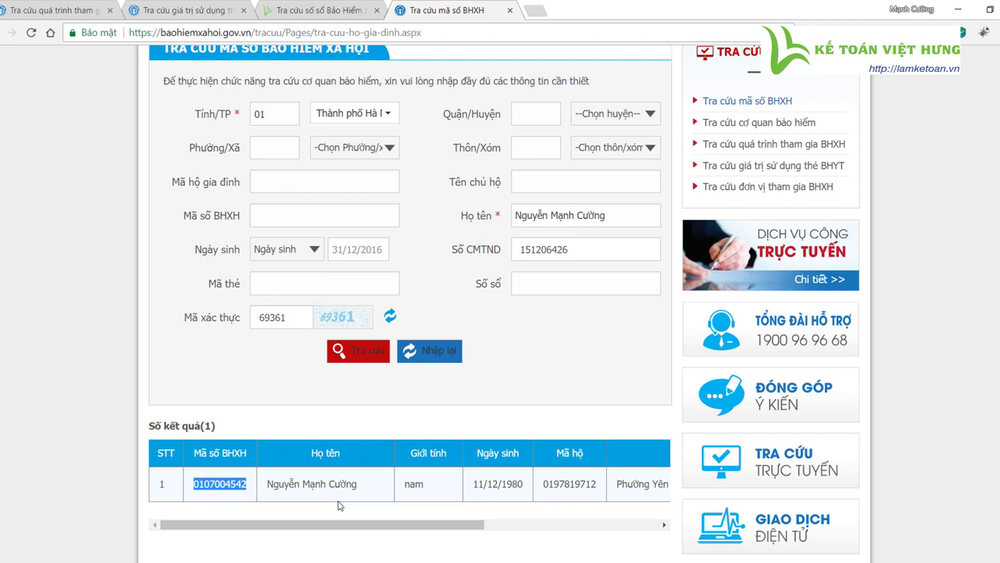
left_click_drag(251, 485, 196, 484)
right_click(237, 484)
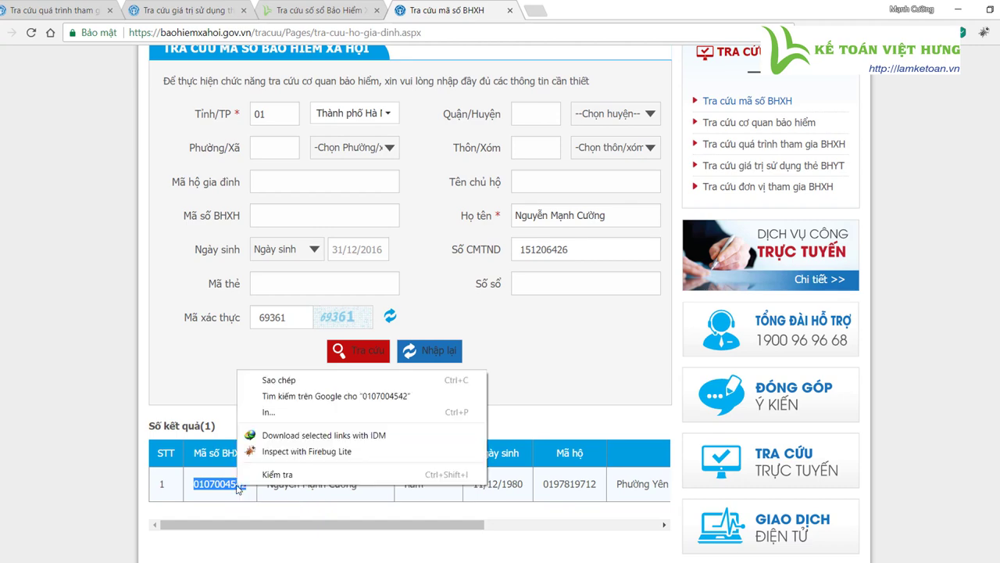
left_click(288, 384)
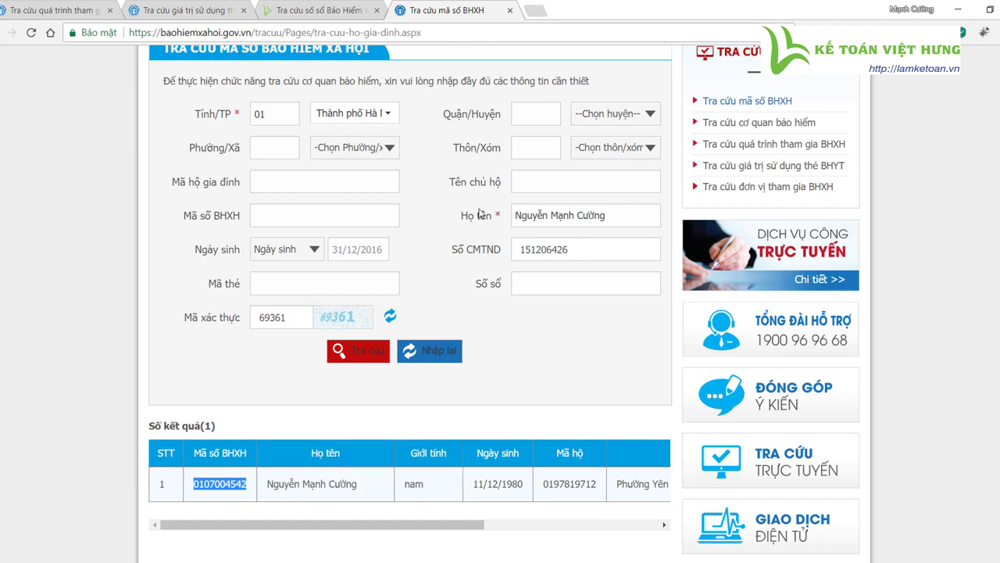
scroll(793, 156, "up", 1)
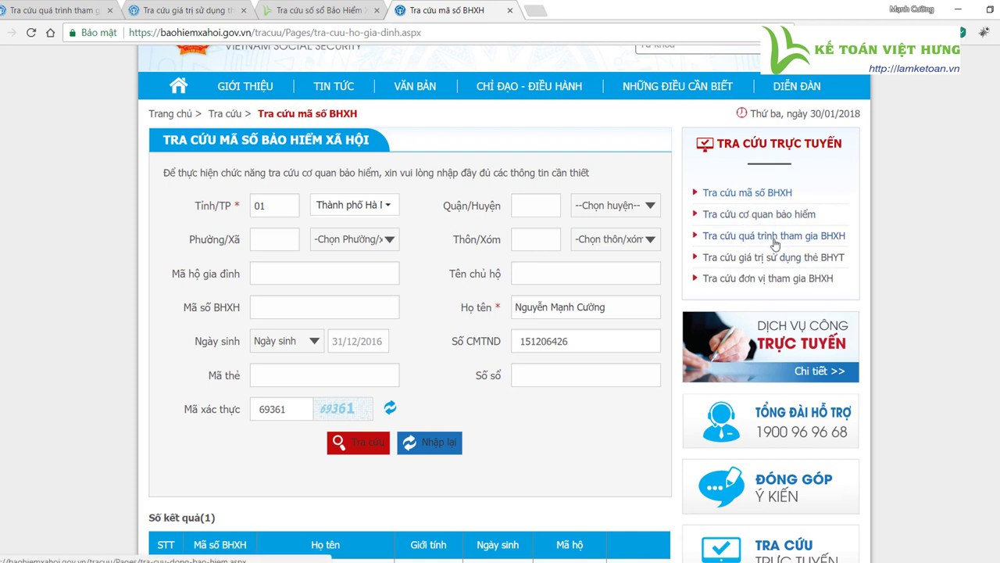
- Open the participation history lookup with the pasted social insurance number
left_click(775, 244)
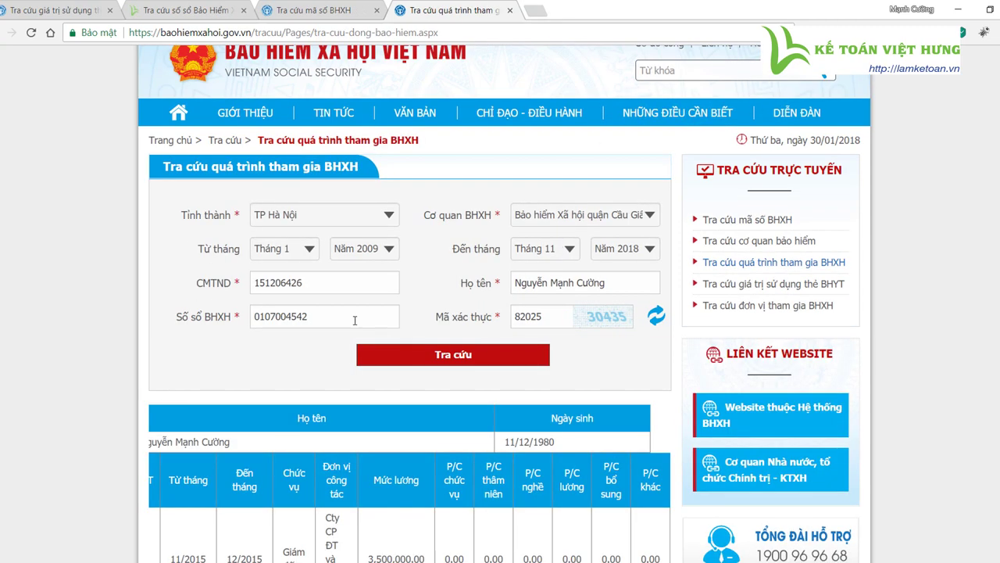
left_click(340, 313)
left_click_drag(340, 314, 253, 311)
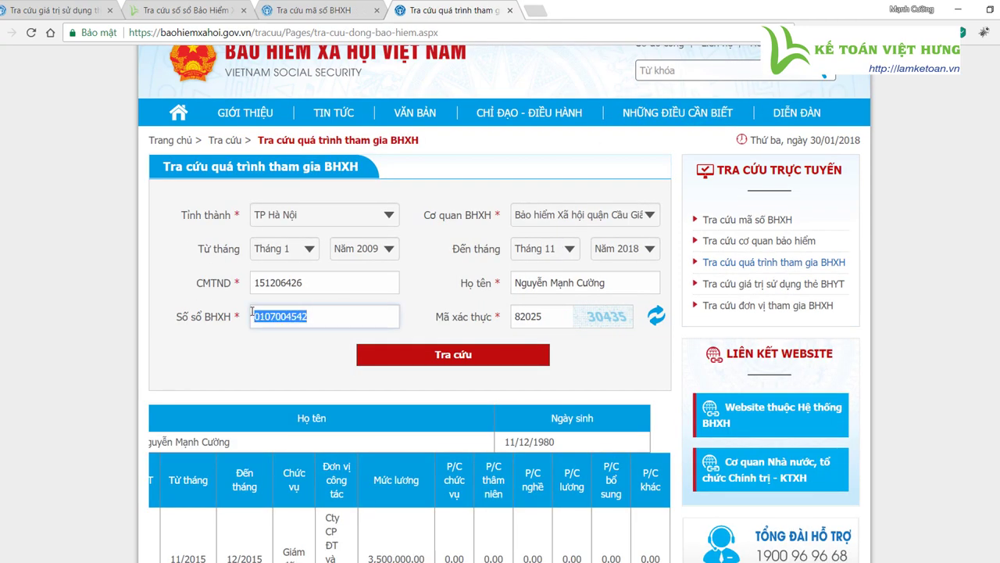
left_click(337, 320)
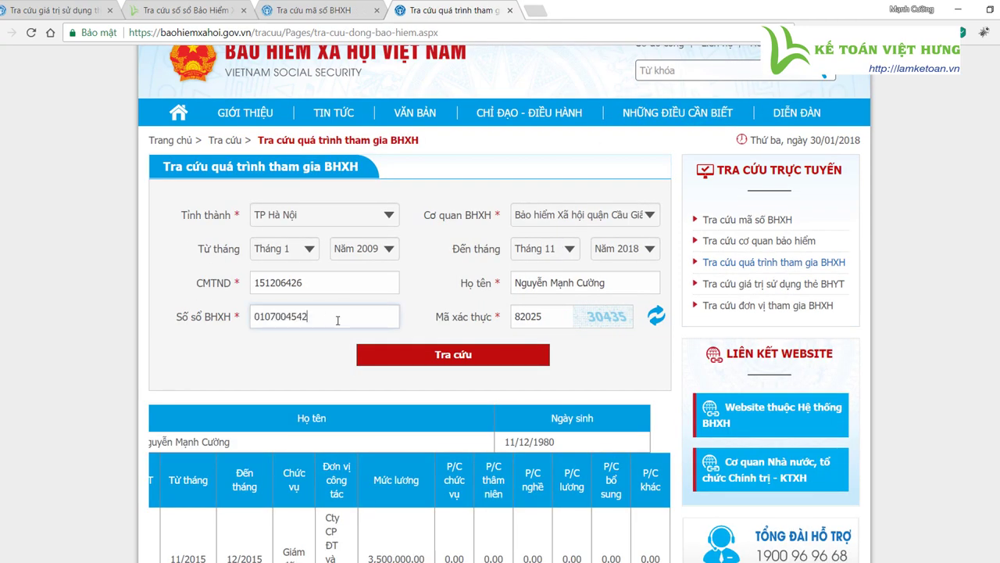
- Compare the ID card and book numbers between the BHXH code and history tabs
left_click(293, 8)
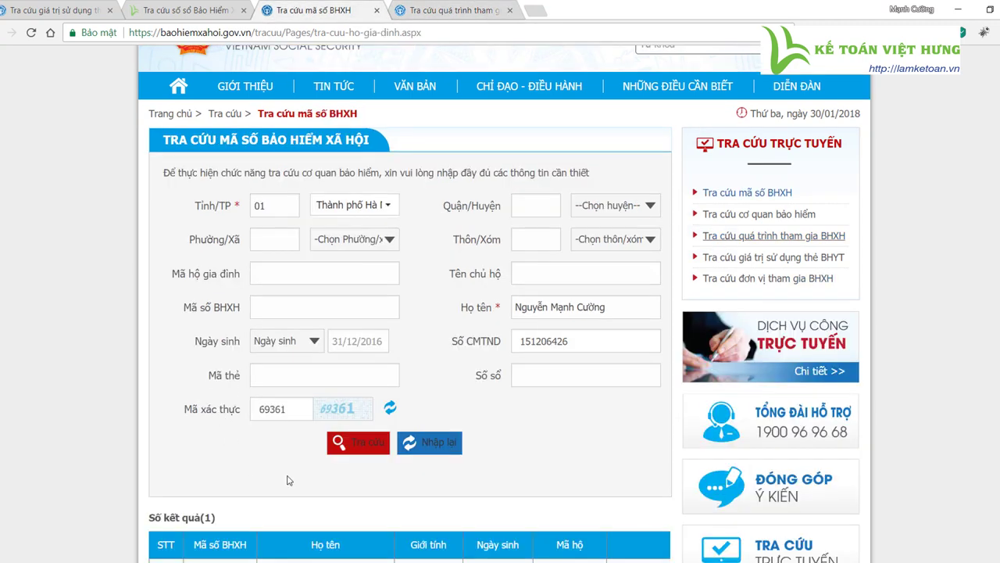
scroll(315, 502, "down", 2)
scroll(316, 502, "down", 1)
left_click(232, 357)
left_click(434, 8)
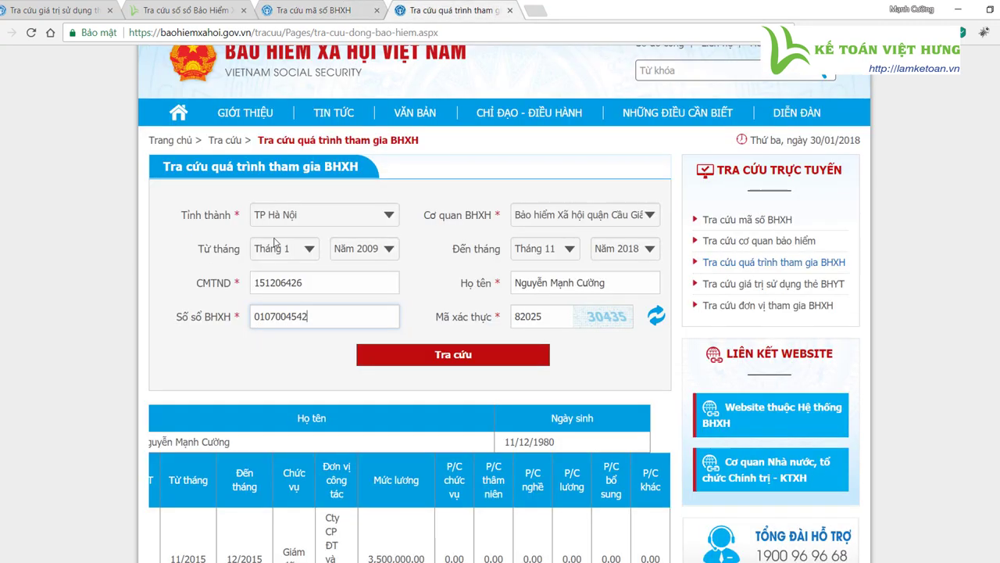
double_click(330, 314)
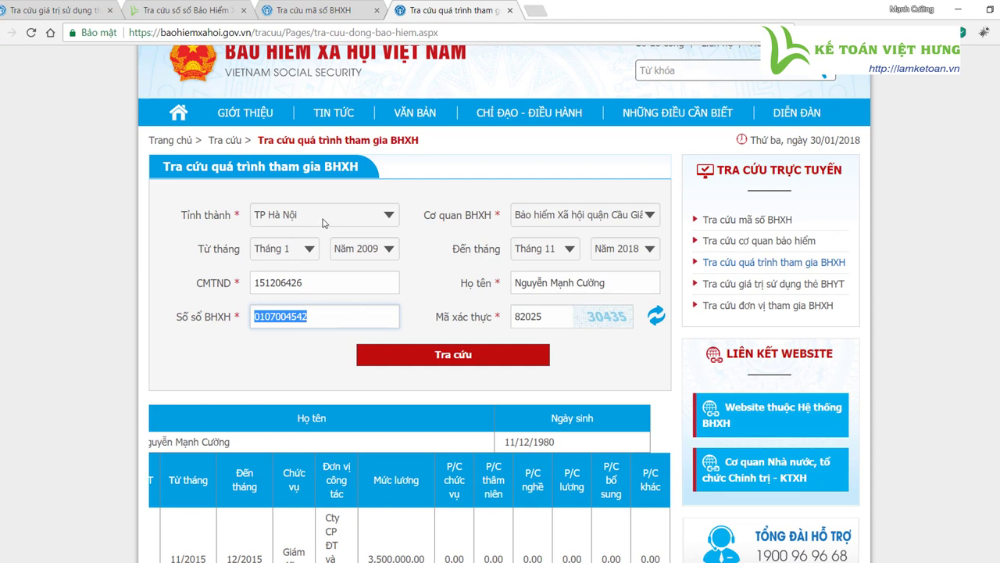
left_click(319, 284)
double_click(321, 284)
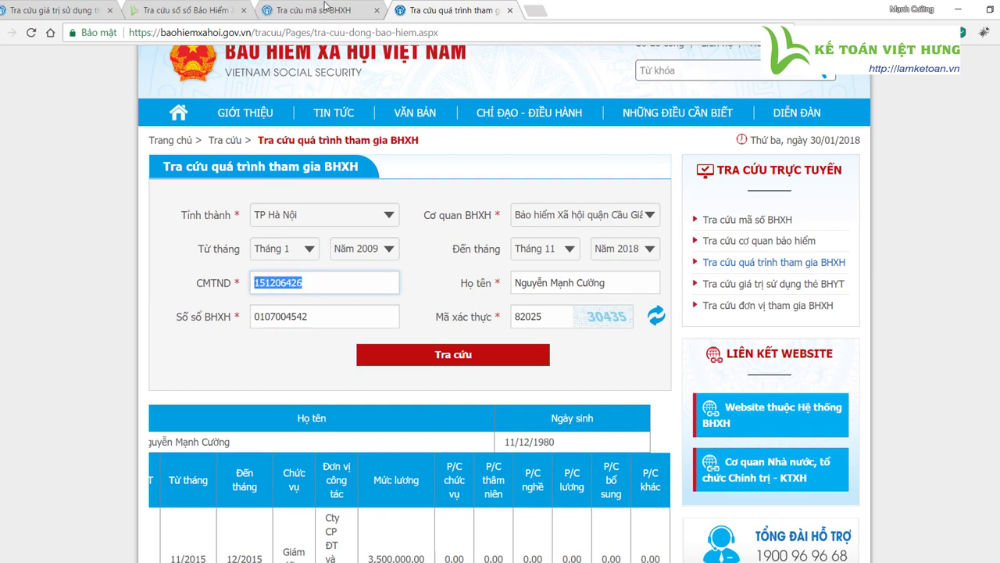
left_click(325, 10)
scroll(483, 353, "up", 2)
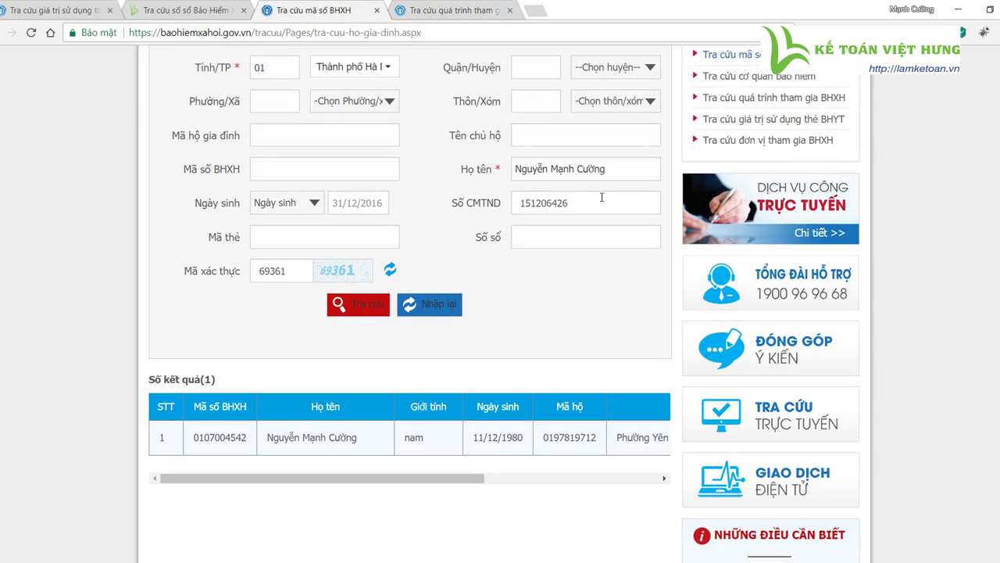
left_click_drag(600, 203, 390, 202)
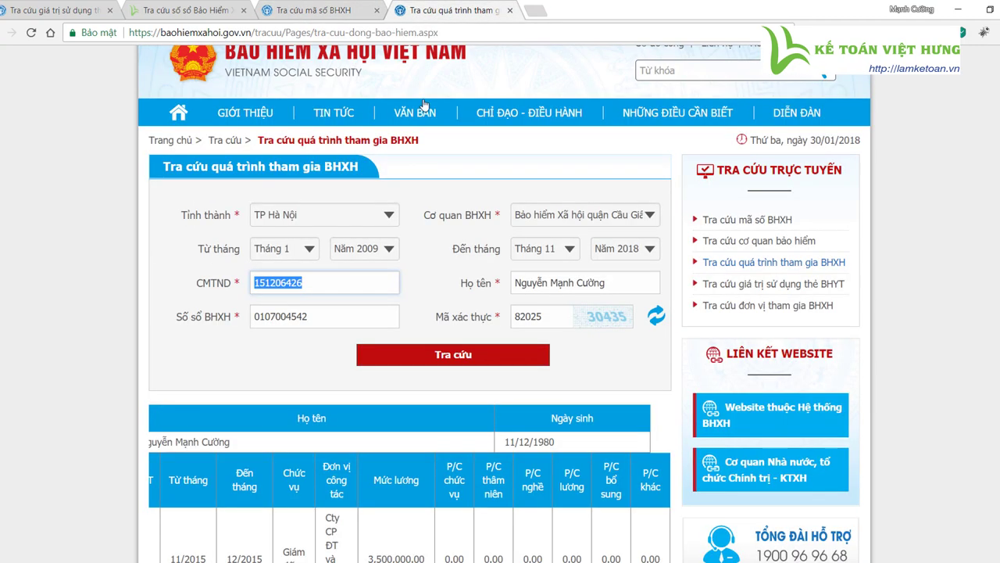
left_click(455, 11)
left_click(322, 287)
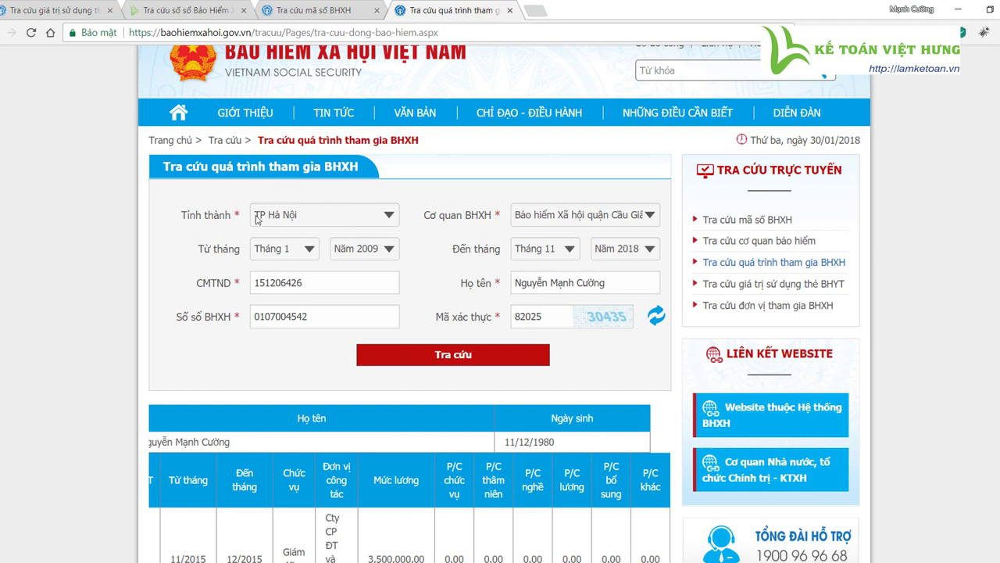
- Keep TP Hà Nội as province and bring up the Cơ quan BHXH agency list
left_click(316, 222)
left_click(326, 250)
left_click(565, 219)
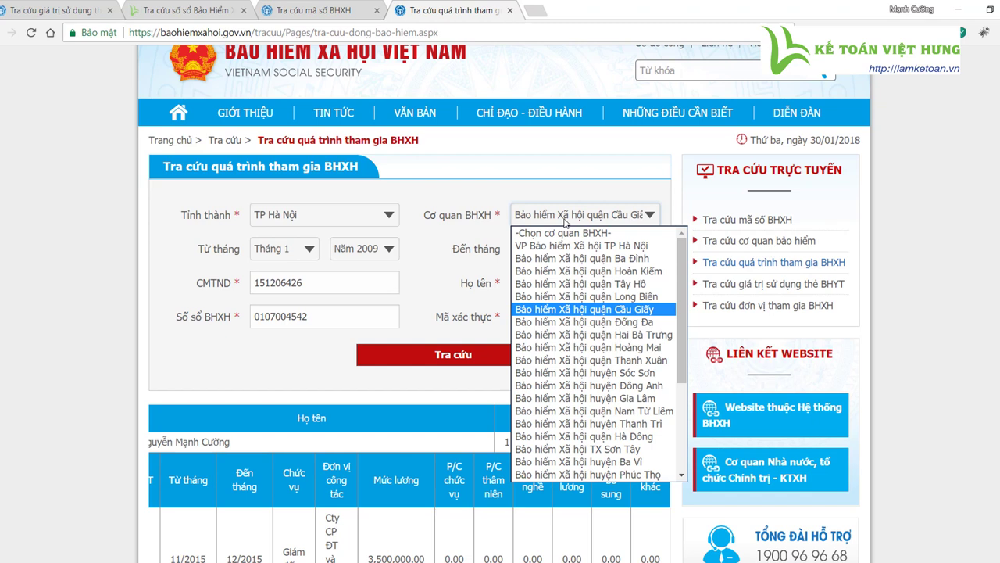
- Keep Cầu Giấy as the selected Cơ quan BHXH agency
left_click(622, 310)
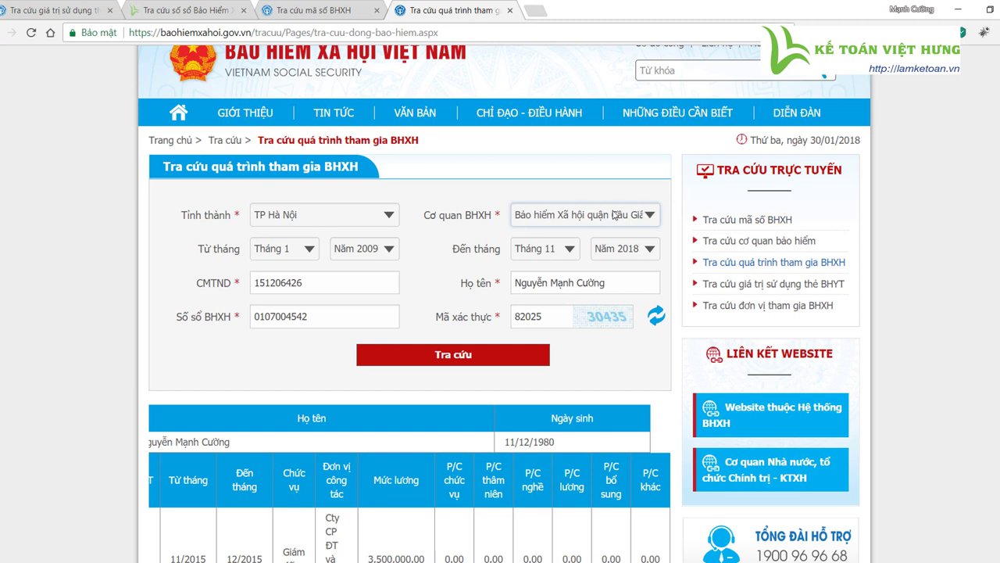
left_click(547, 222)
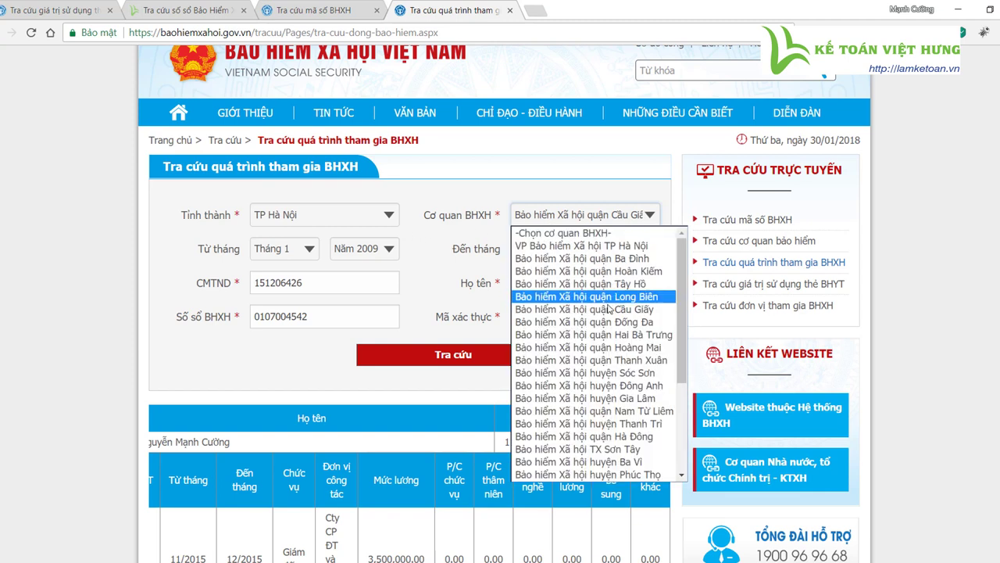
left_click(498, 290)
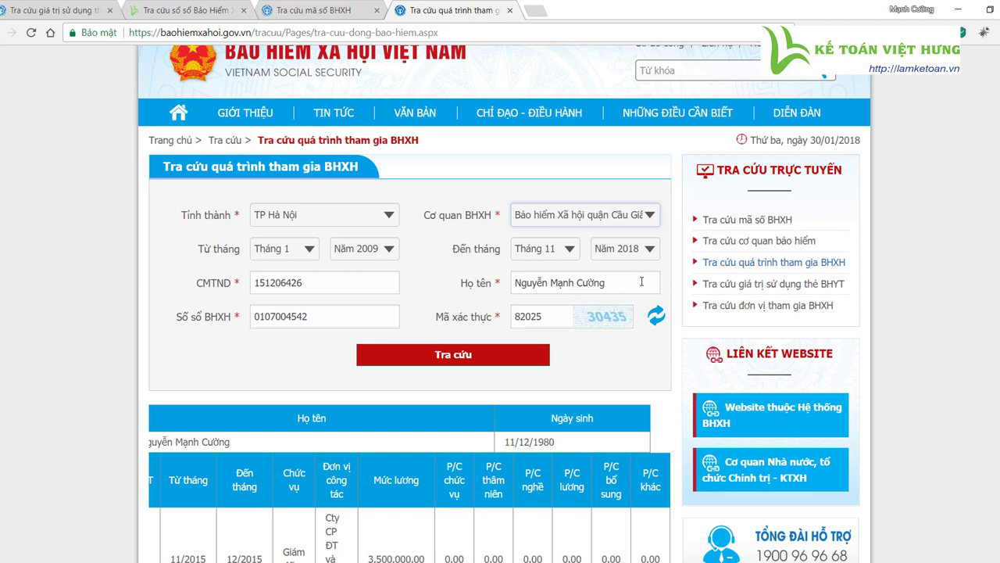
- Refresh the captcha, enter code 06528 and run the contribution history lookup
double_click(304, 283)
double_click(304, 317)
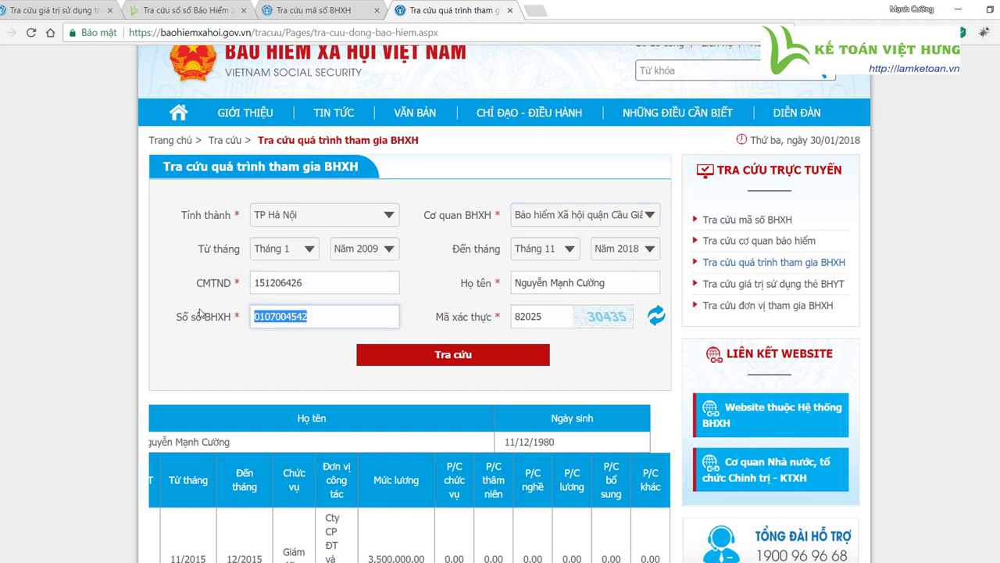
left_click(586, 283)
left_click_drag(623, 281, 534, 279)
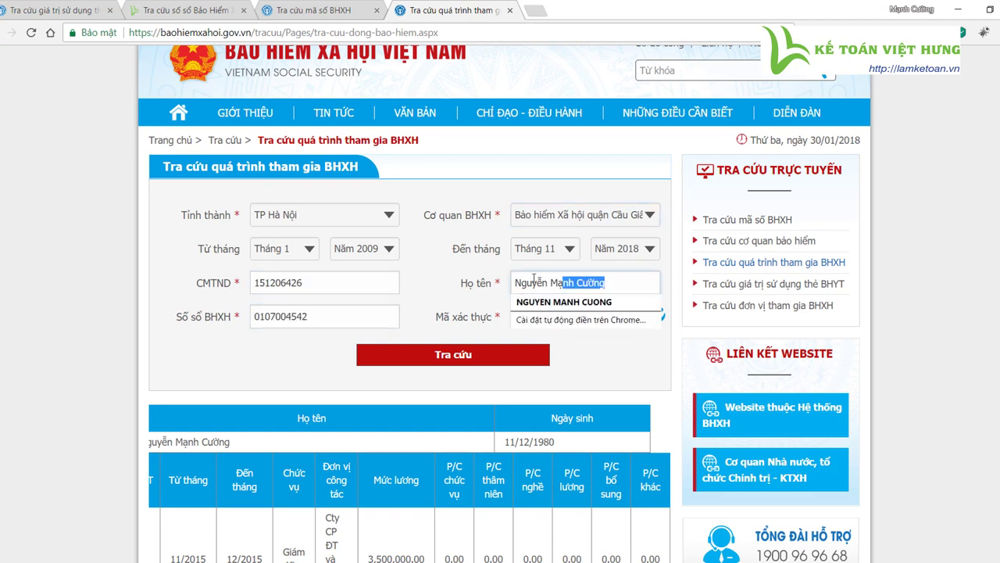
left_click(582, 347)
double_click(553, 318)
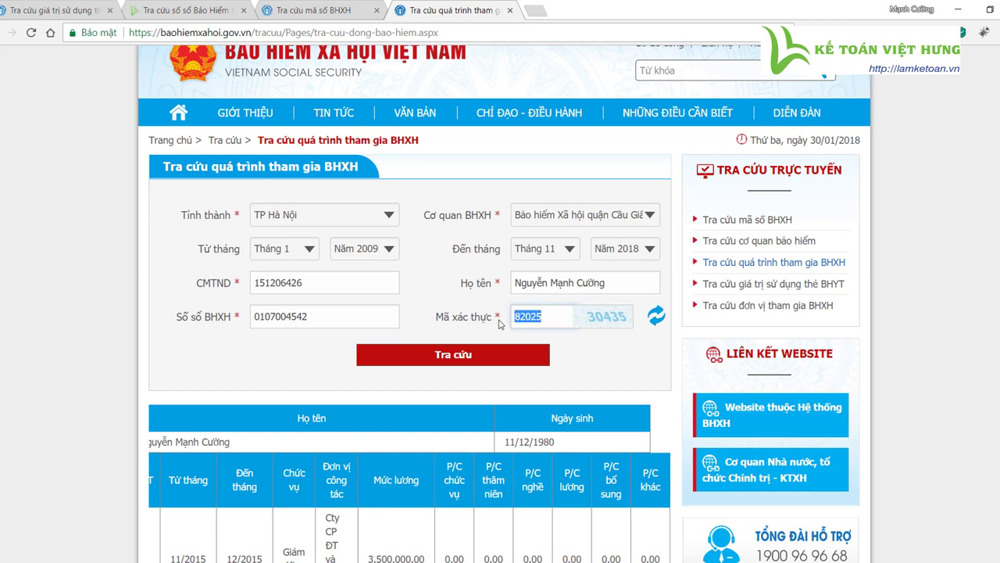
left_click(651, 320)
double_click(538, 314)
type("06528")
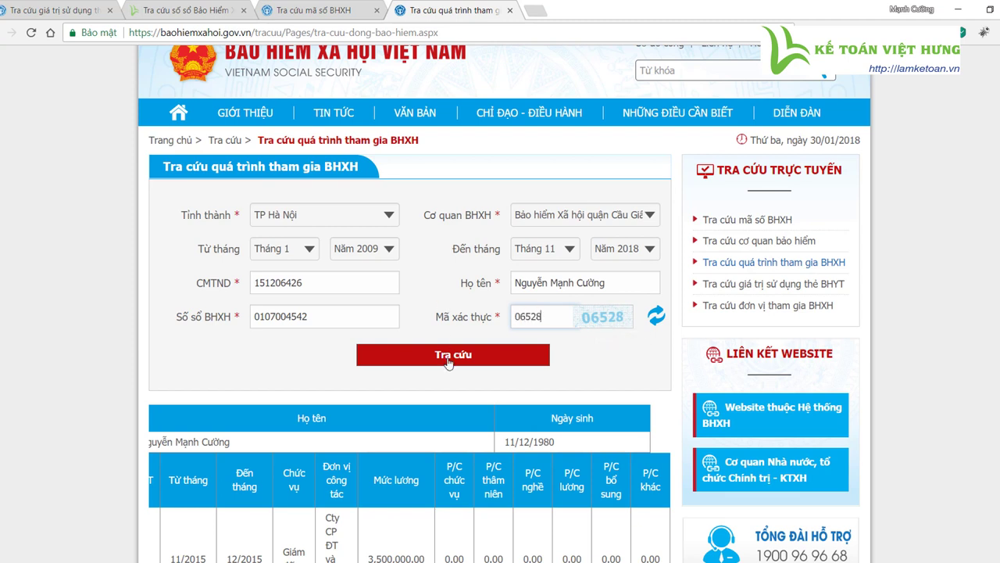
left_click(449, 358)
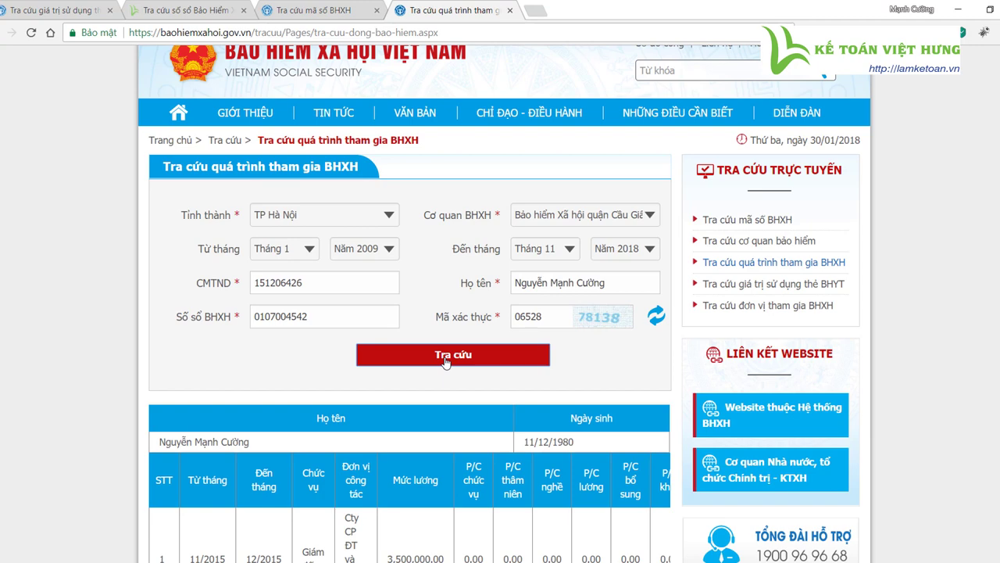
- Review the seven result rows from 11/2015 to 12/2017 with rising salary
scroll(445, 362, "down", 1)
scroll(419, 384, "down", 1)
left_click_drag(174, 383, 645, 408)
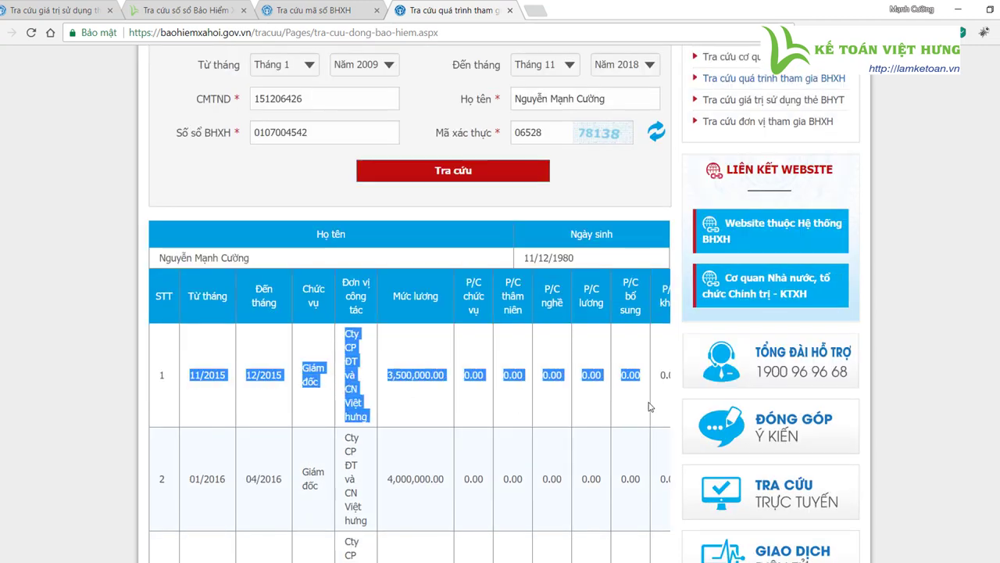
left_click(363, 410)
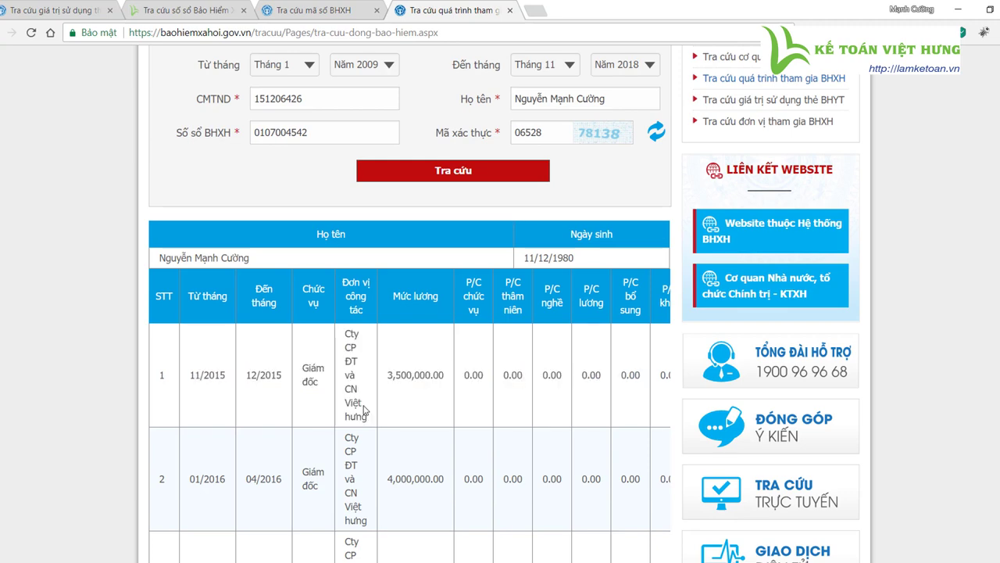
scroll(364, 410, "up", 1)
scroll(346, 418, "up", 1)
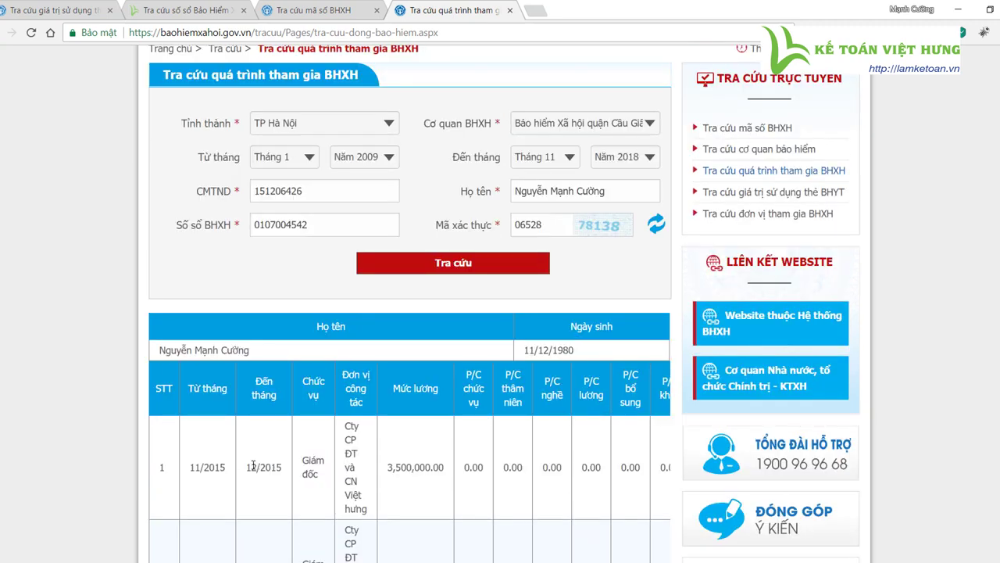
left_click_drag(247, 466, 281, 466)
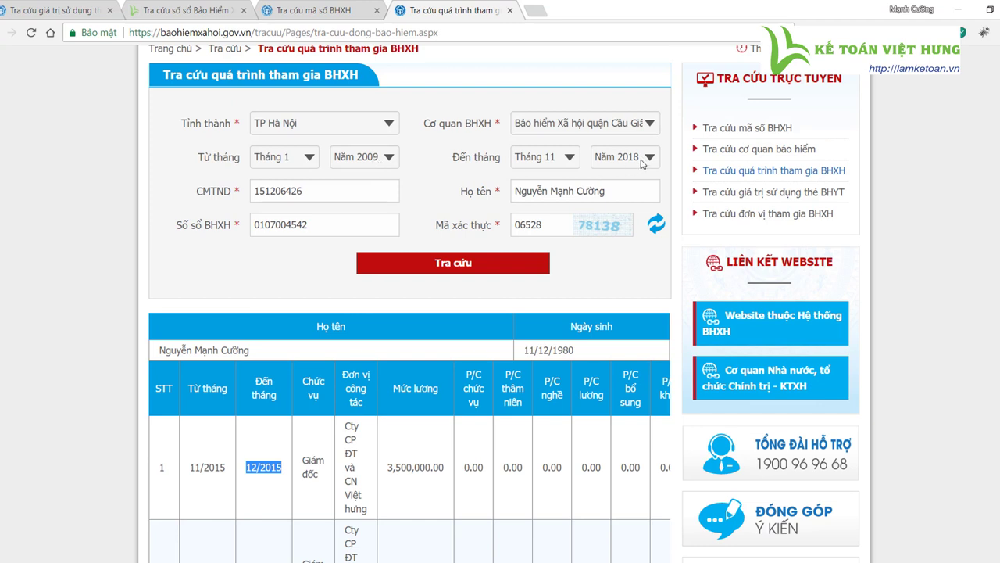
scroll(303, 433, "down", 1)
left_click(251, 422)
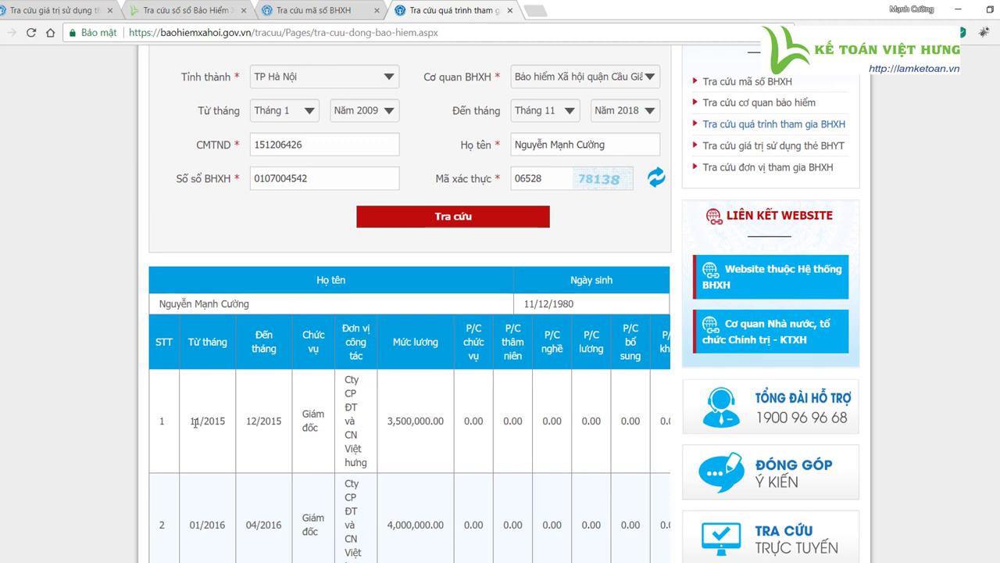
left_click_drag(190, 422, 224, 420)
scroll(332, 442, "down", 8)
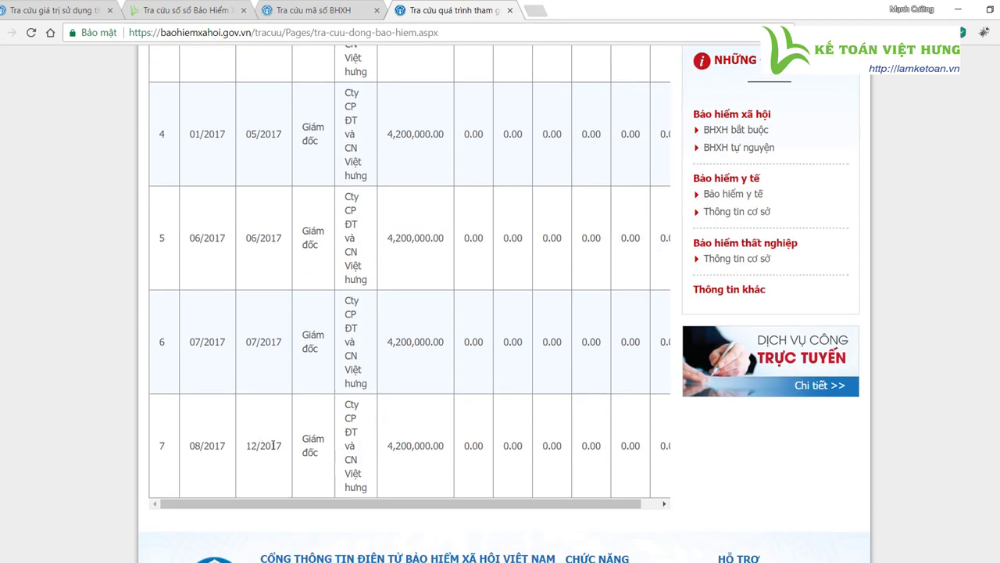
left_click_drag(286, 447, 239, 445)
scroll(415, 447, "up", 5)
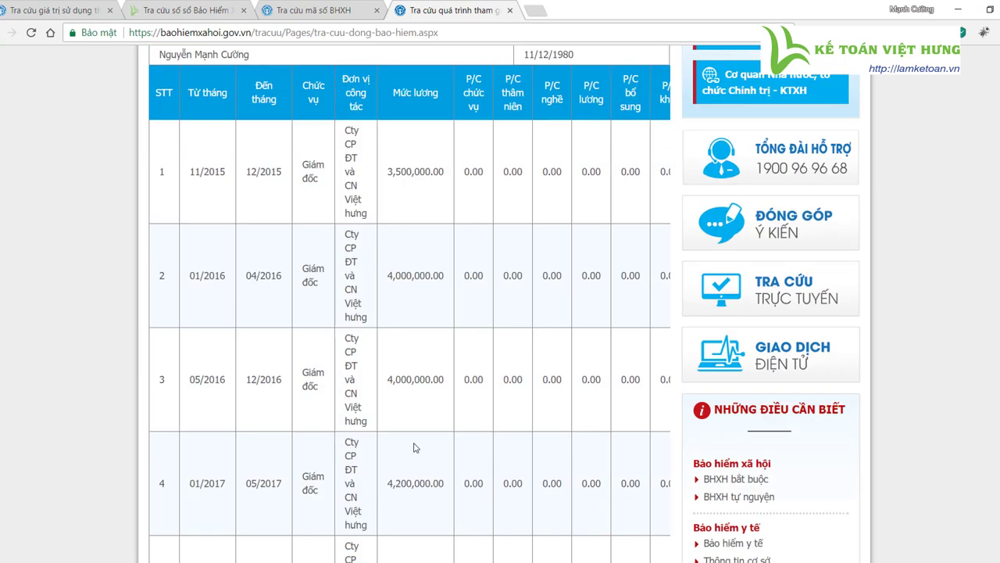
scroll(415, 447, "up", 2)
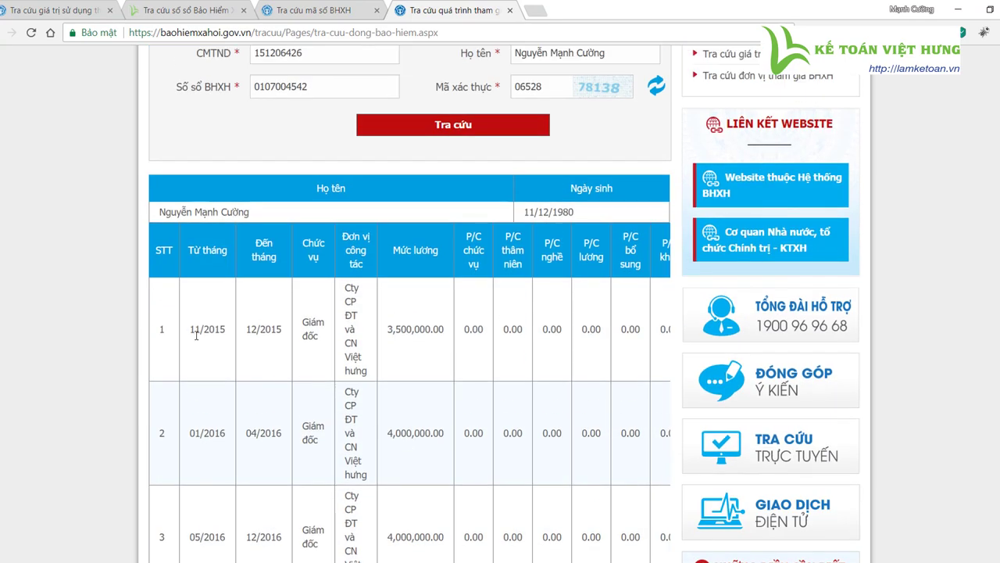
left_click_drag(196, 335, 228, 335)
scroll(320, 348, "up", 2)
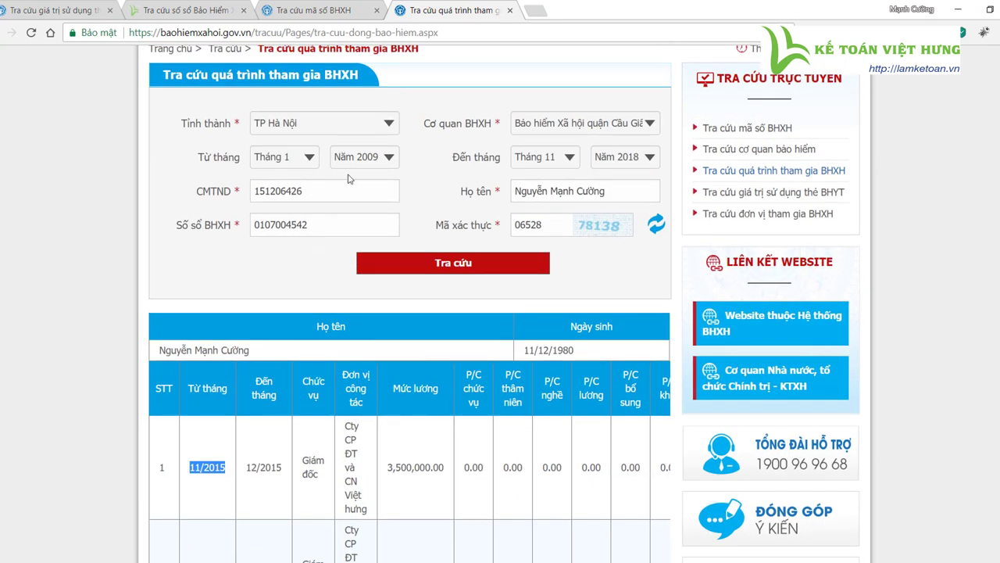
- Switch the agency to Ba Đình, enter code 78138 and run the lookup
left_click(624, 125)
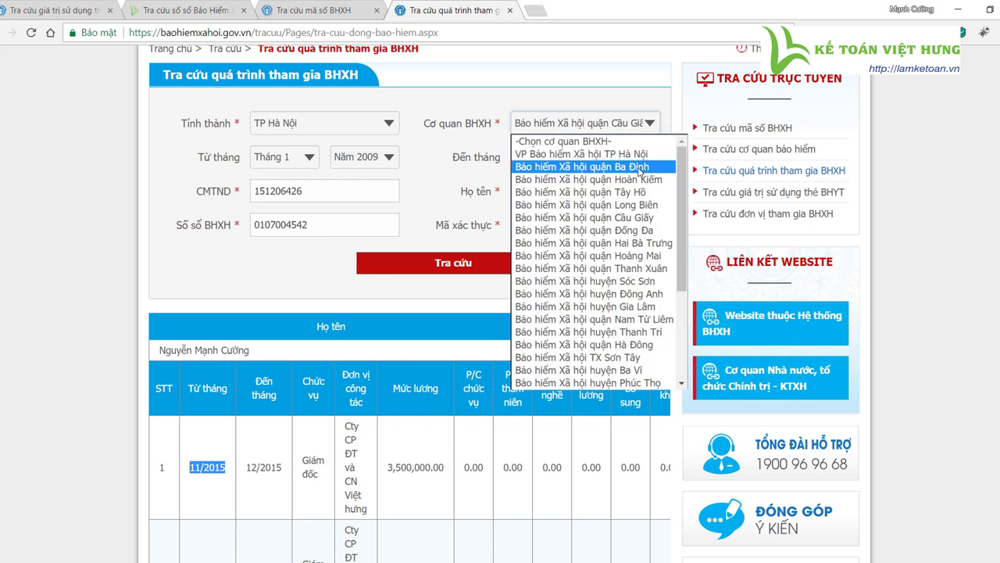
left_click(639, 168)
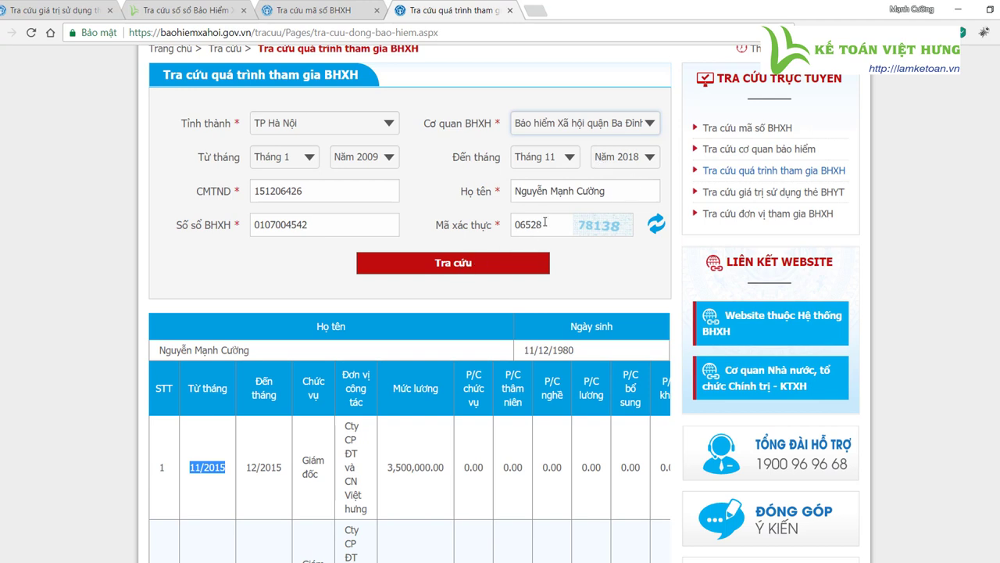
left_click_drag(544, 222, 484, 219)
type("78138")
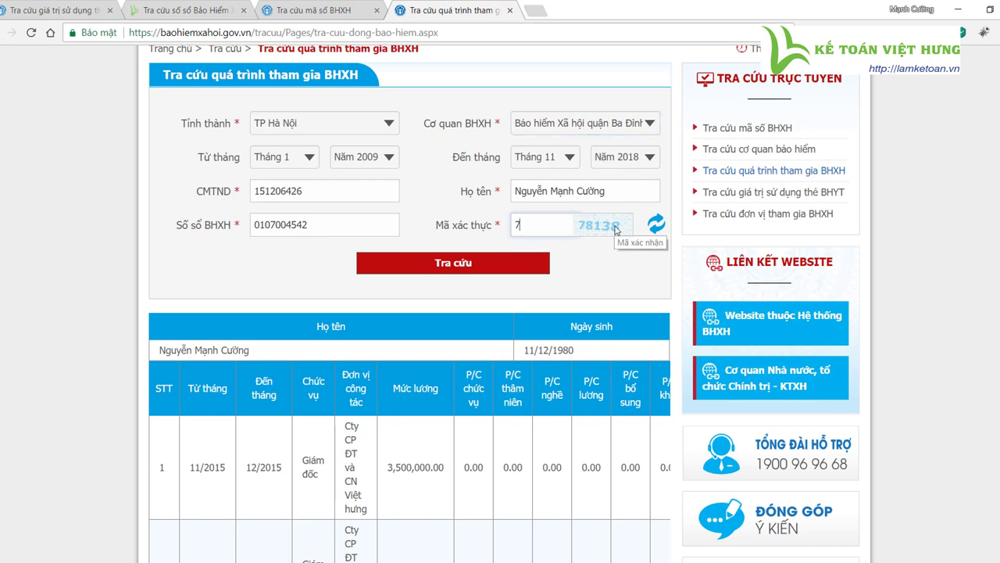
left_click(500, 270)
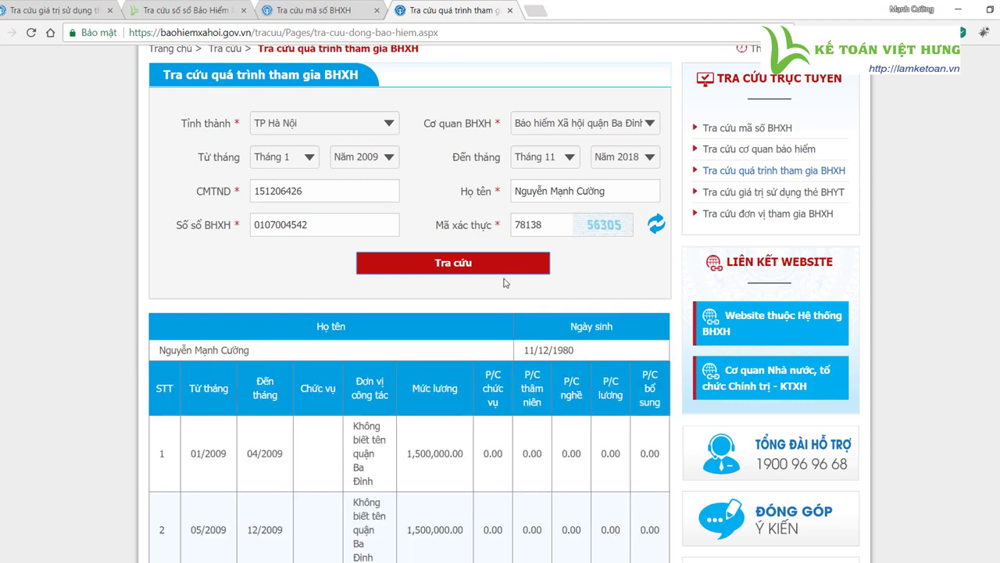
- Review the Ba Đình results from 01/2009–04/2009 through row 15's company
scroll(559, 285, "down", 1)
left_click_drag(191, 361, 283, 361)
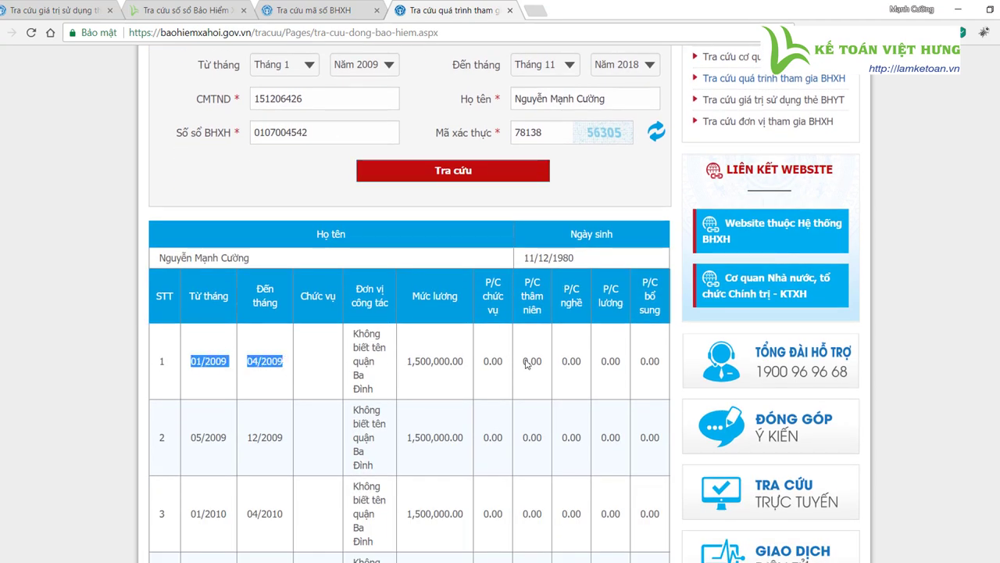
scroll(536, 368, "down", 8)
scroll(536, 368, "down", 12)
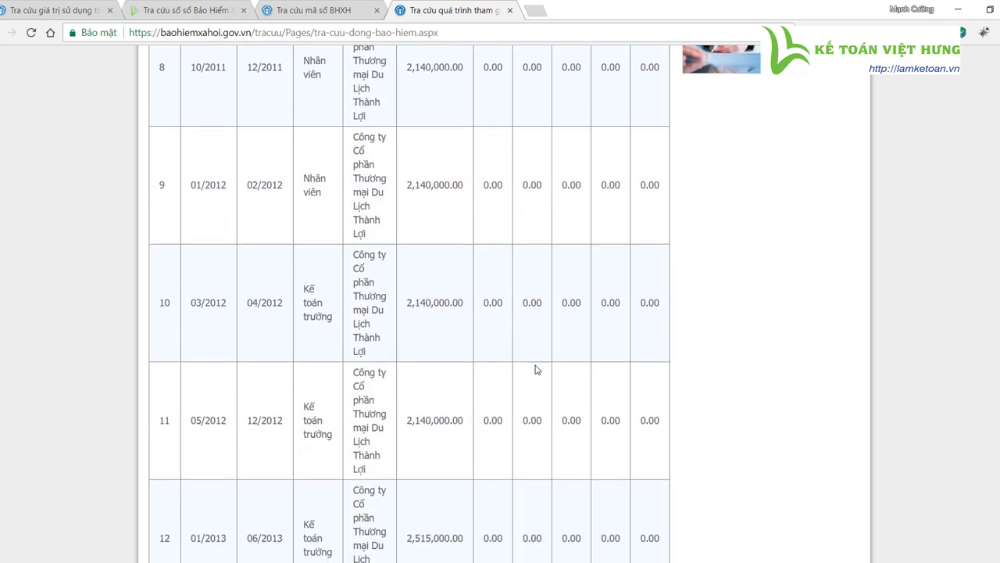
left_click_drag(248, 254, 287, 264)
left_click_drag(365, 304, 351, 211)
scroll(665, 295, "up", 20)
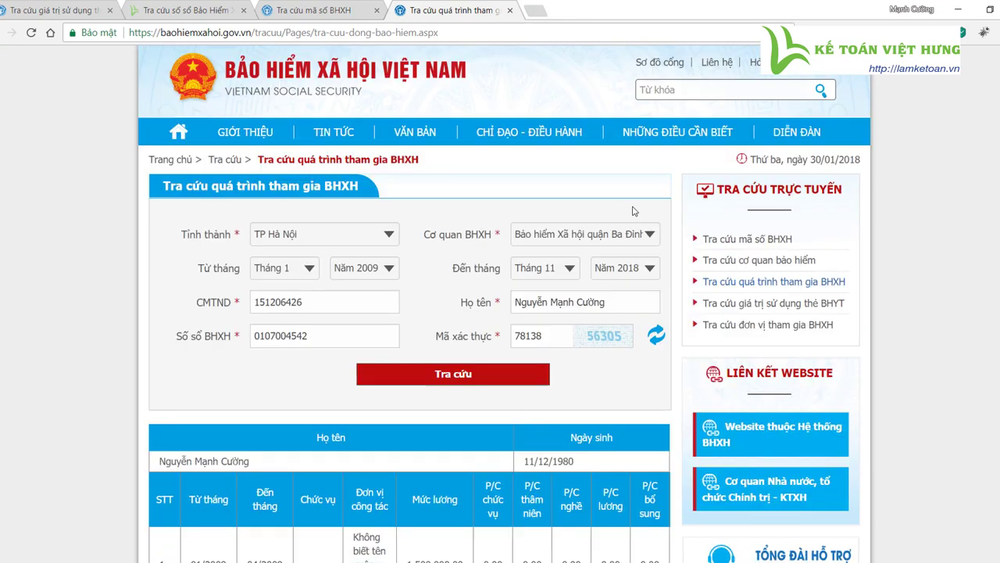
- Leave the agency on Bảo hiểm Xã hội quận Ba Đình and return to the table top
left_click(615, 237)
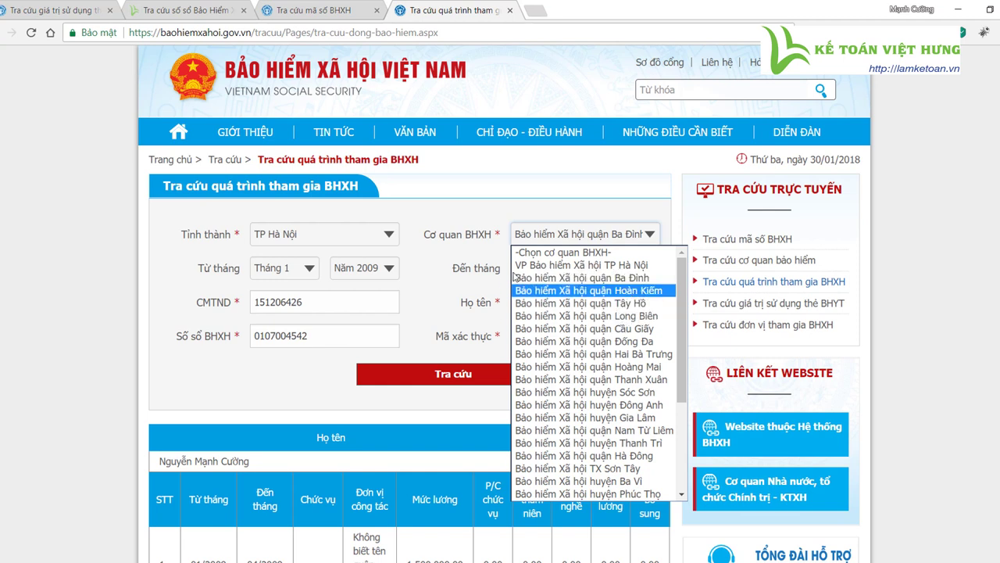
left_click(438, 267)
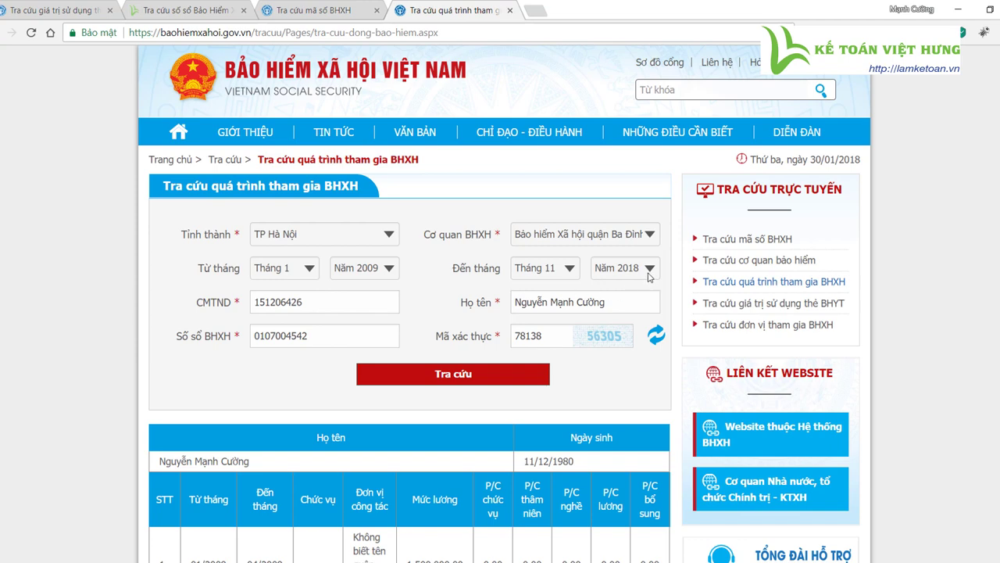
scroll(499, 352, "down", 3)
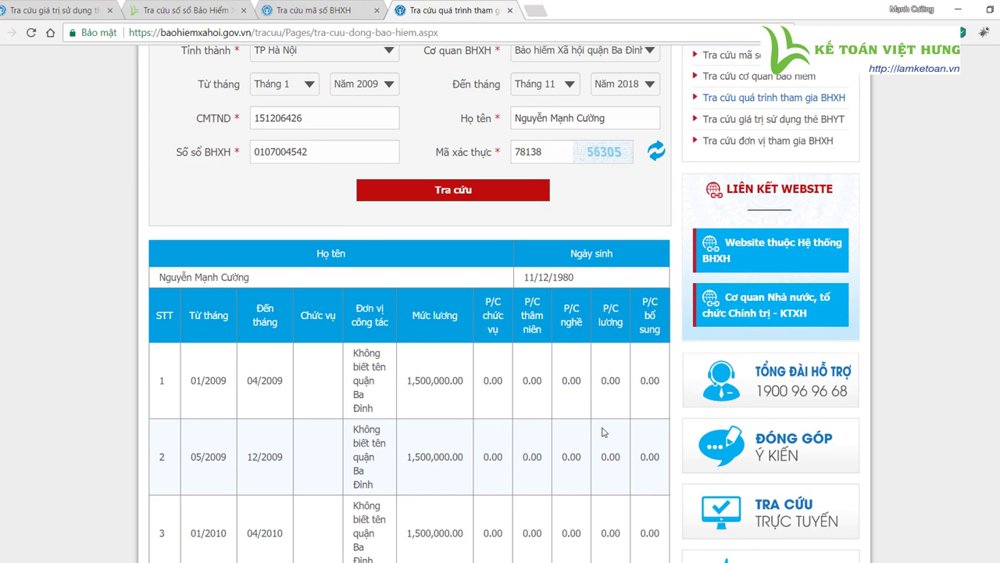
scroll(603, 432, "up", 2)
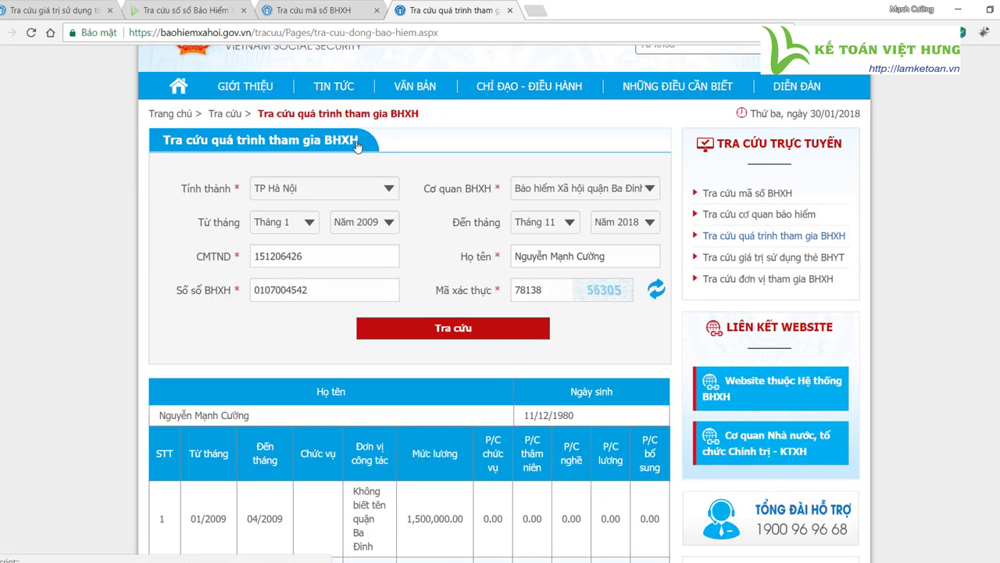
scroll(770, 310, "up", 1)
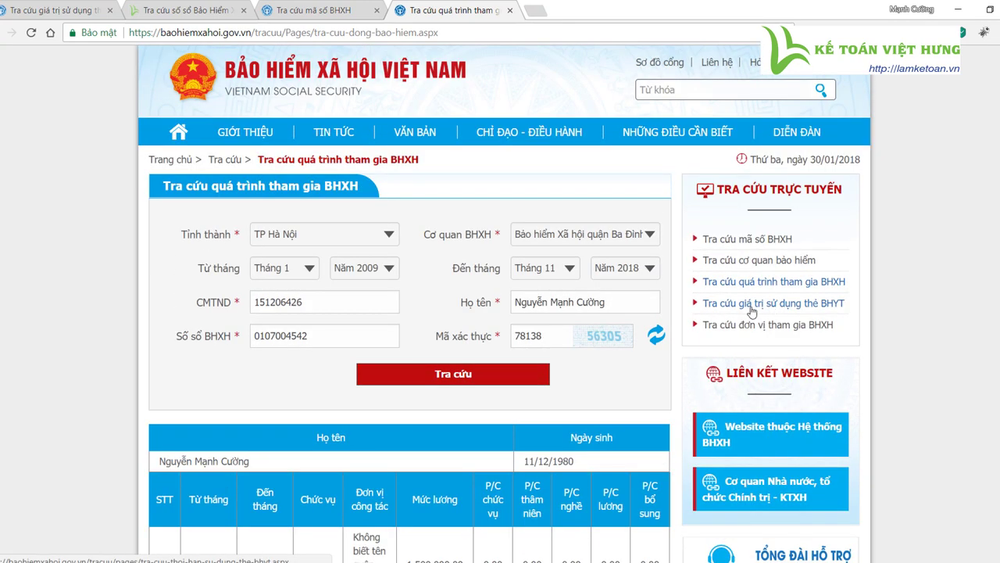
- Open 'Tra cứu giá trị sử dụng thẻ BHYT' in a new tab and cycle through the tabs
right_click(791, 311)
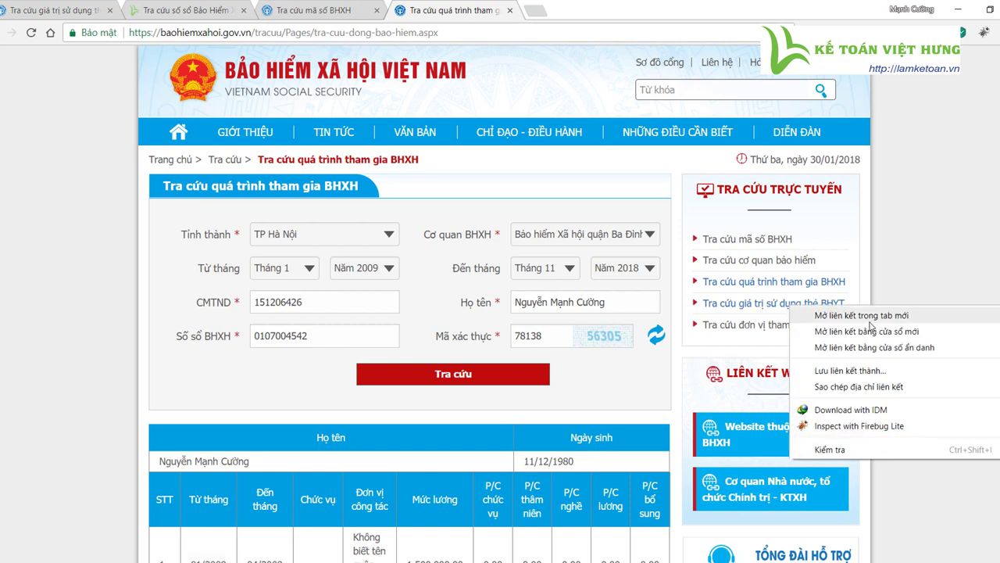
left_click(861, 315)
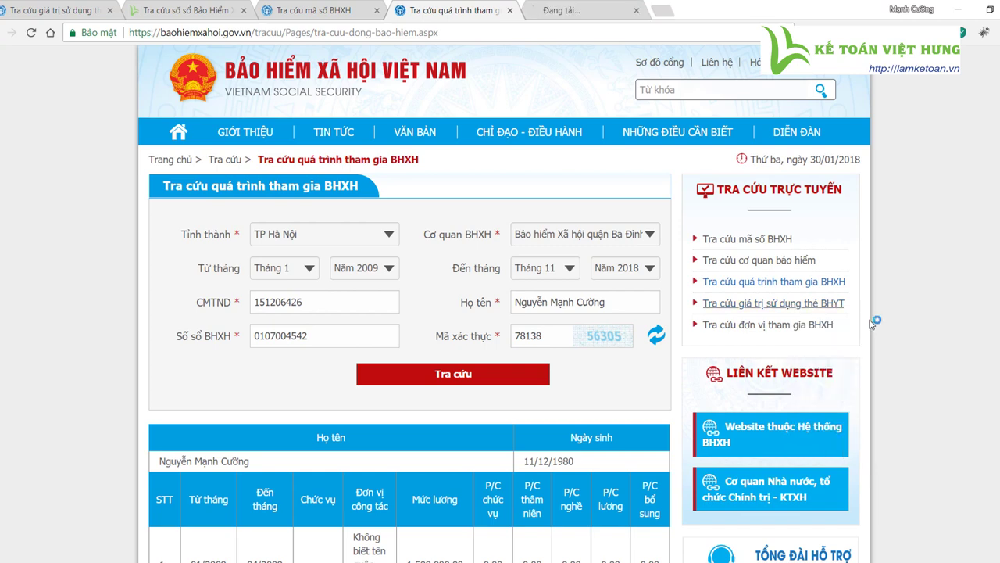
left_click(592, 9)
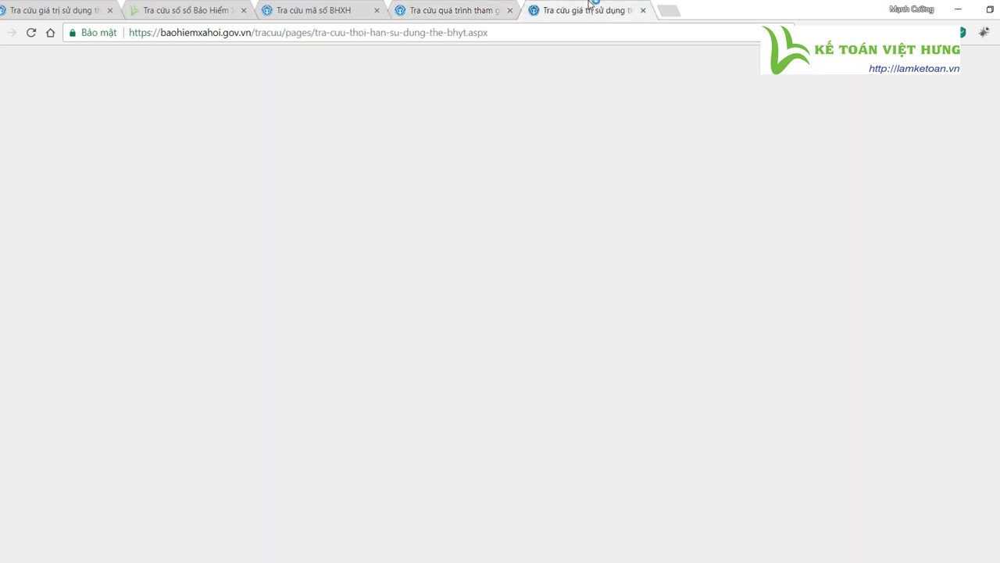
left_click(469, 10)
scroll(365, 381, "down", 2)
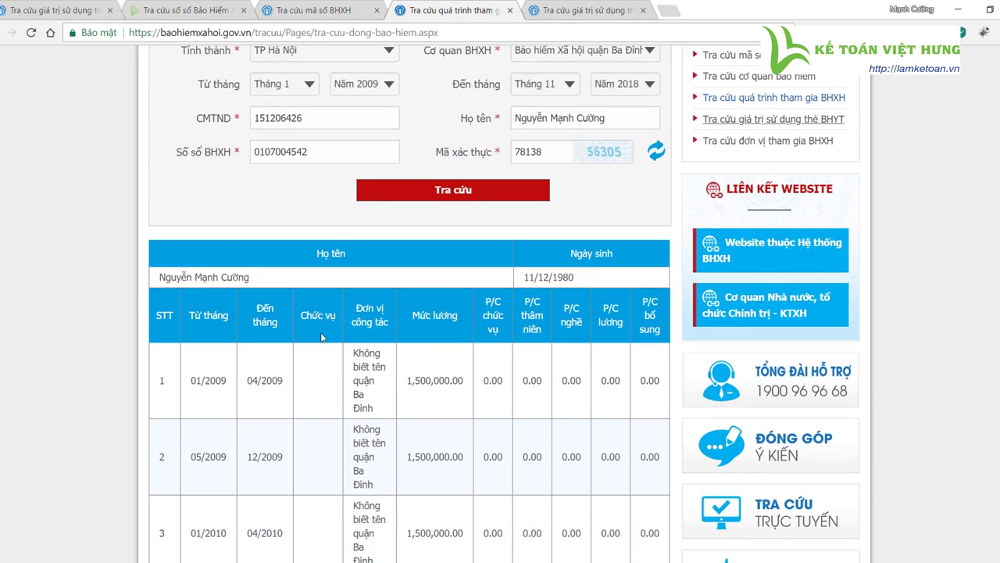
scroll(383, 129, "up", 1)
left_click(321, 9)
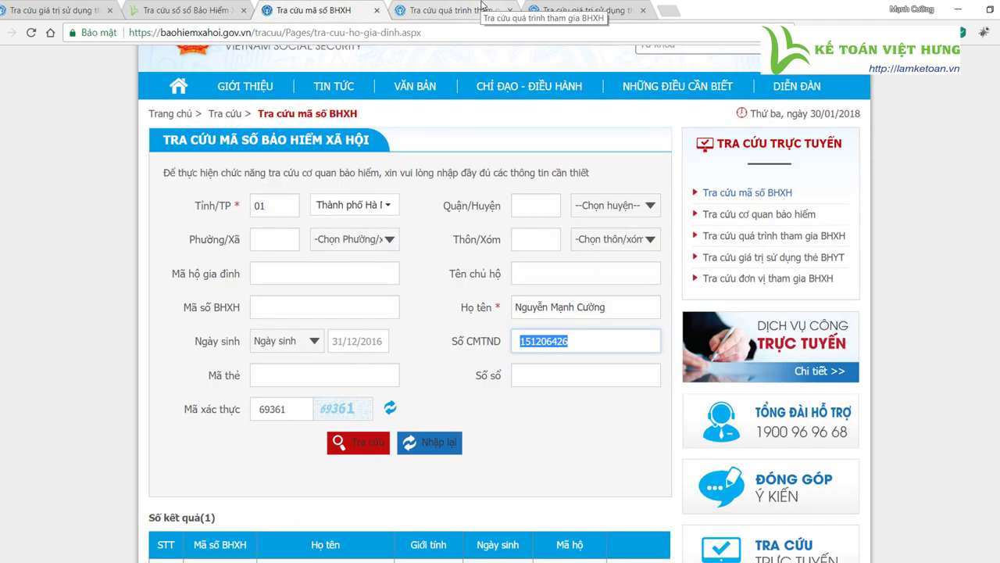
left_click(592, 9)
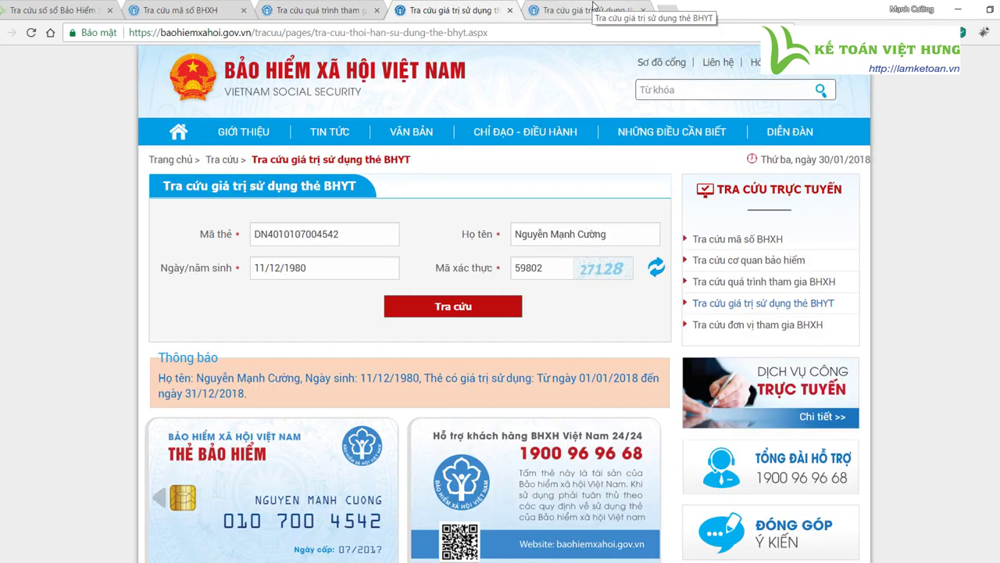
double_click(356, 236)
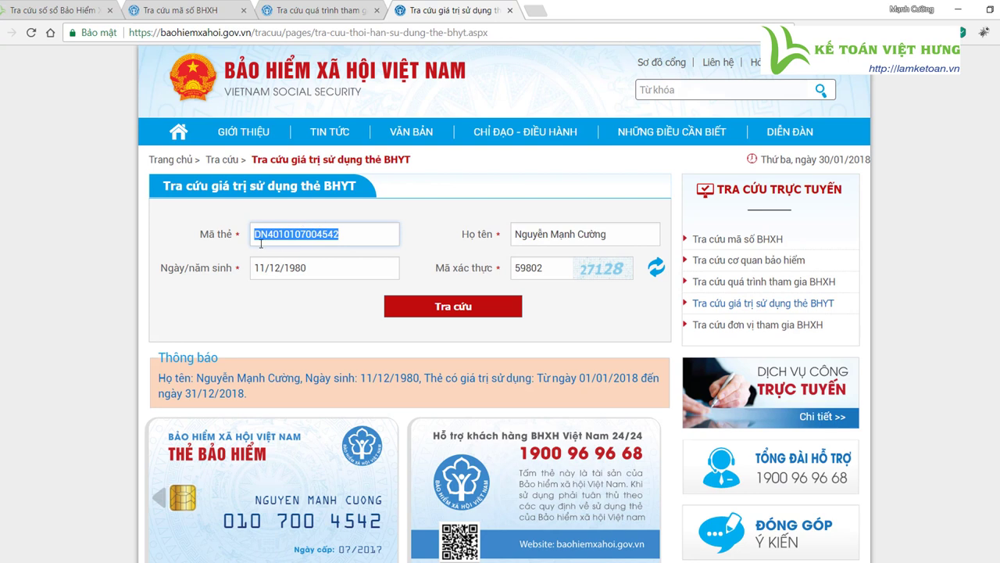
left_click(337, 234)
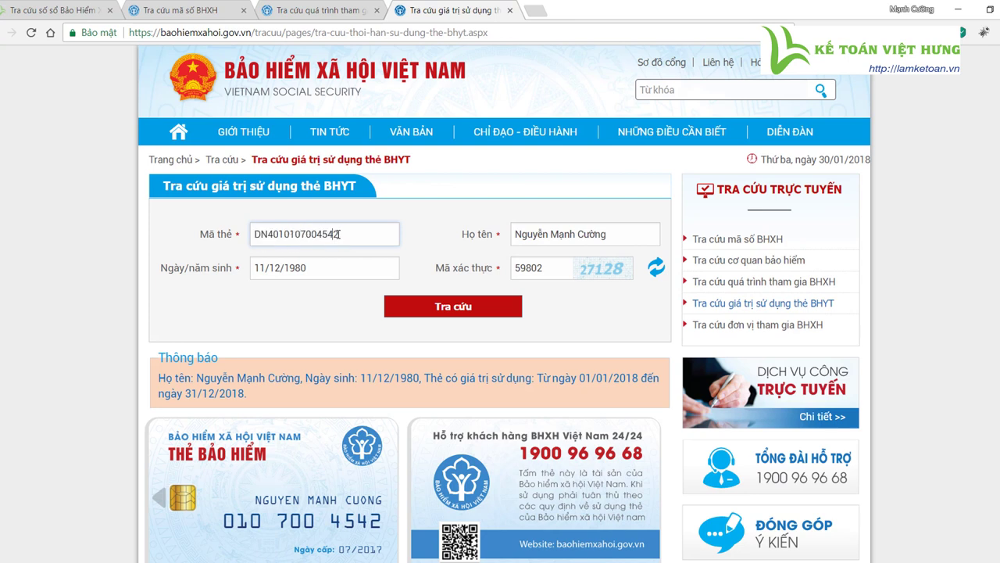
left_click_drag(346, 235, 233, 239)
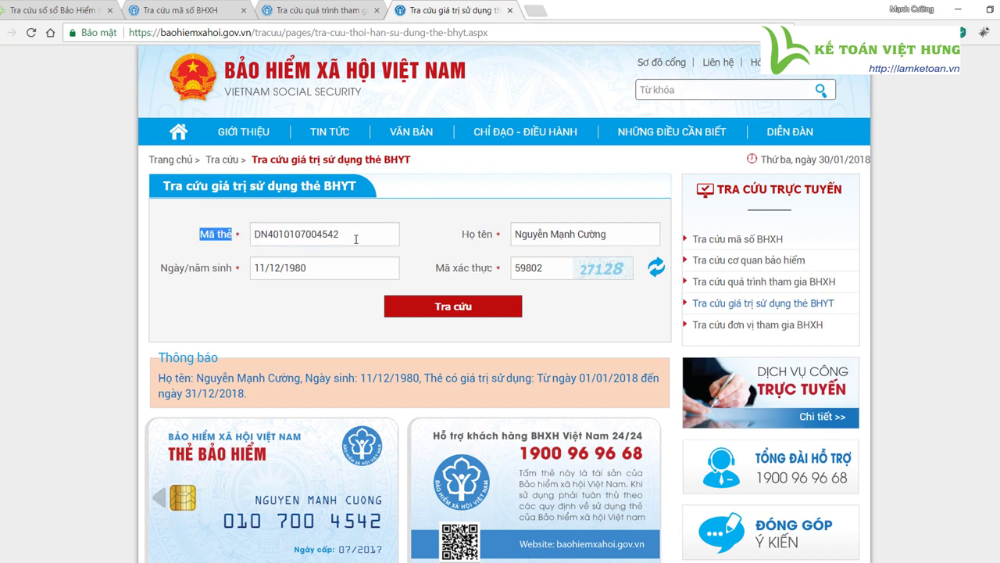
left_click_drag(356, 238, 252, 234)
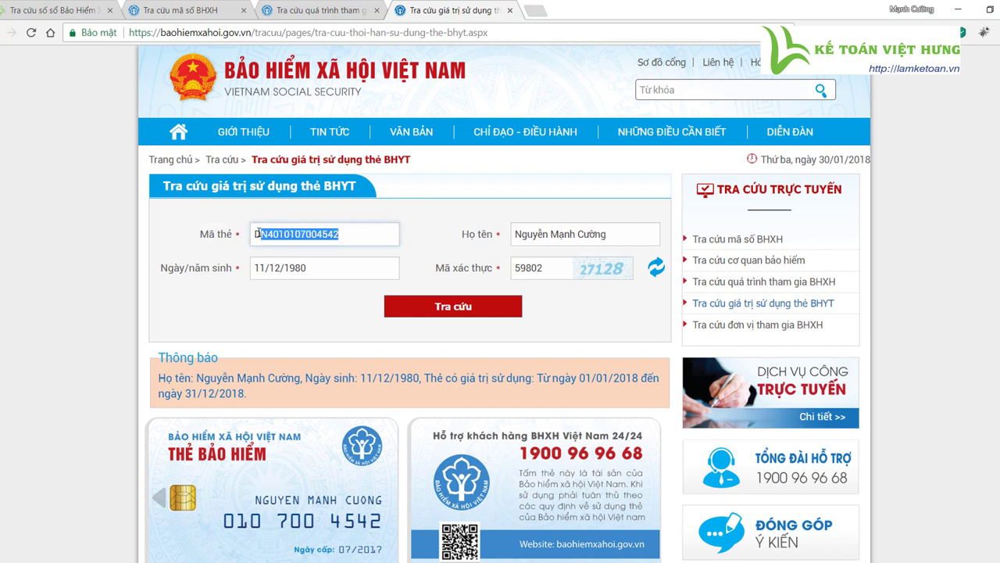
left_click(358, 243)
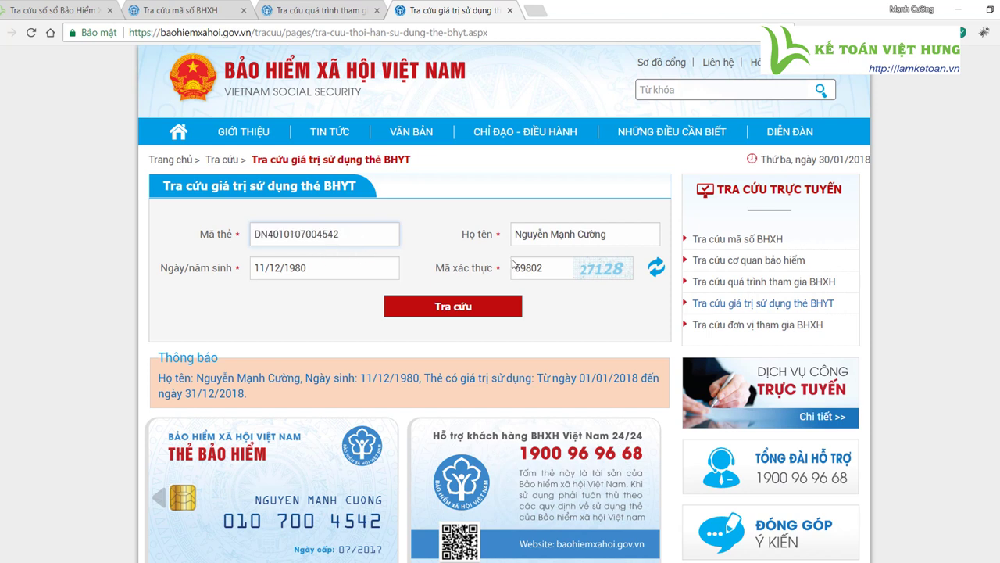
left_click(334, 268)
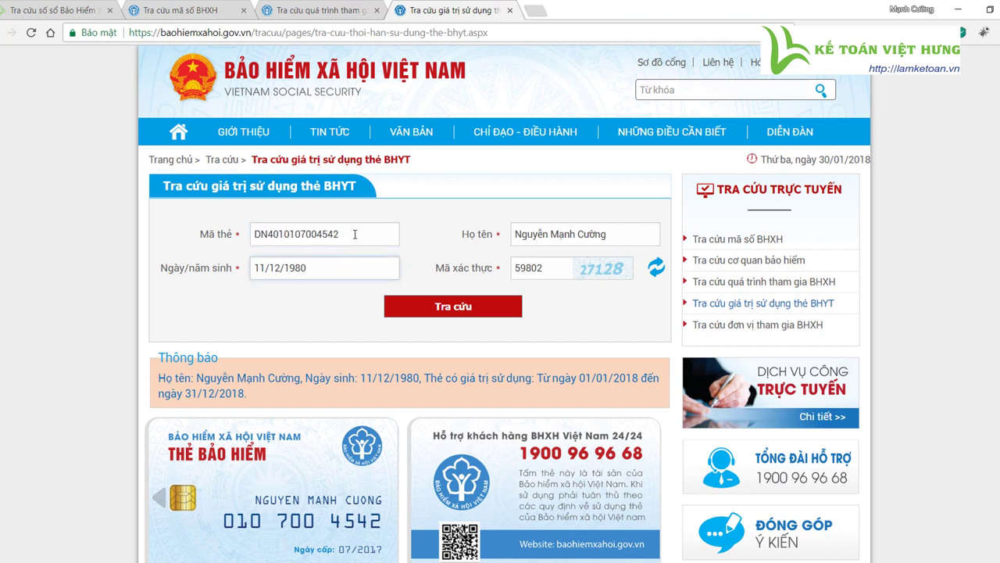
left_click_drag(355, 234, 244, 234)
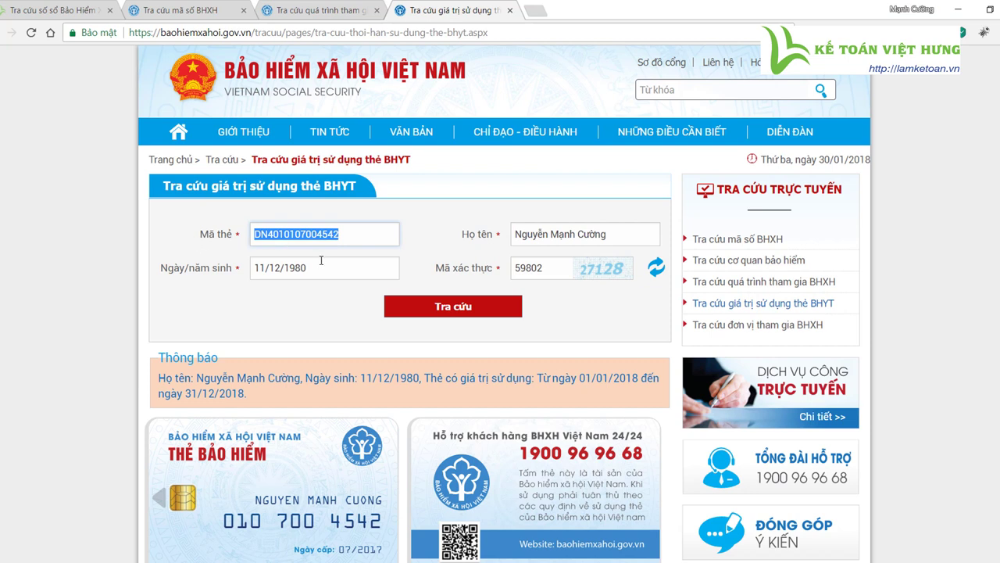
left_click(321, 262)
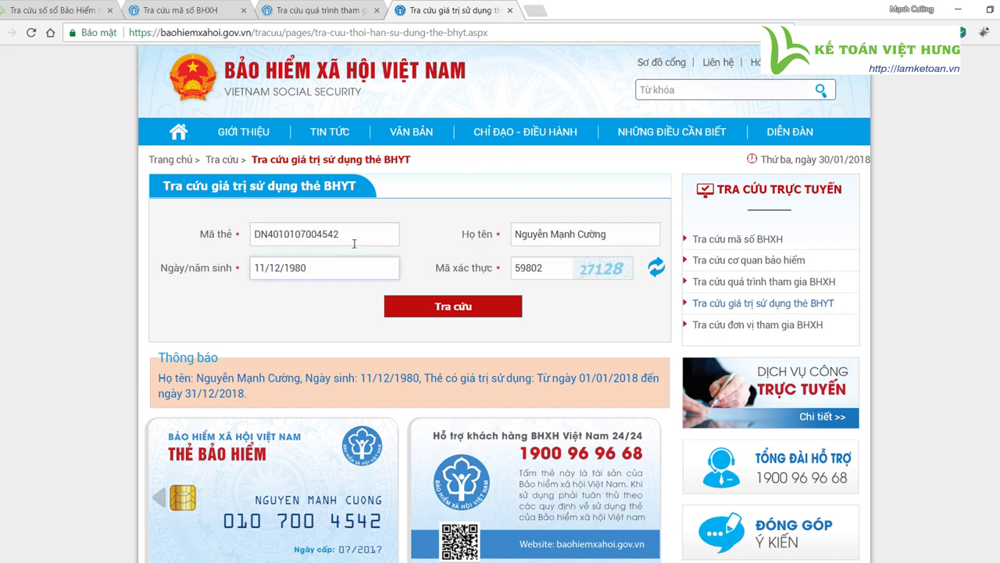
left_click_drag(357, 236, 246, 234)
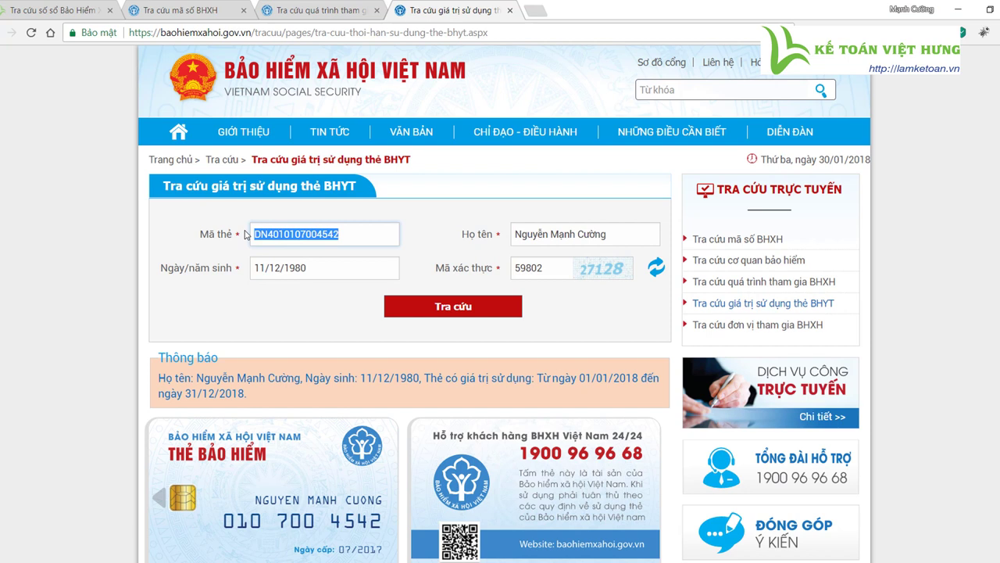
left_click_drag(610, 235, 497, 230)
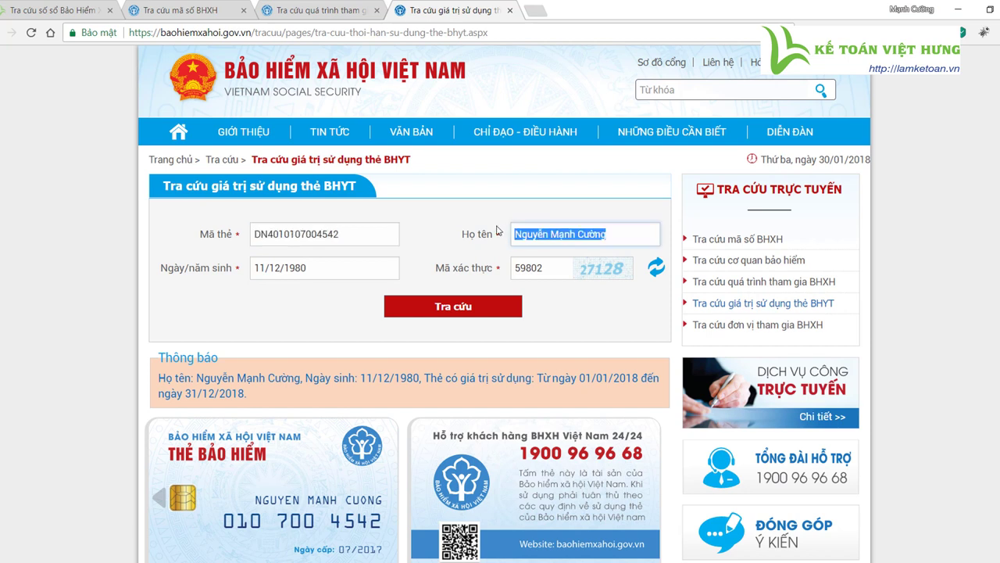
left_click_drag(305, 267, 246, 272)
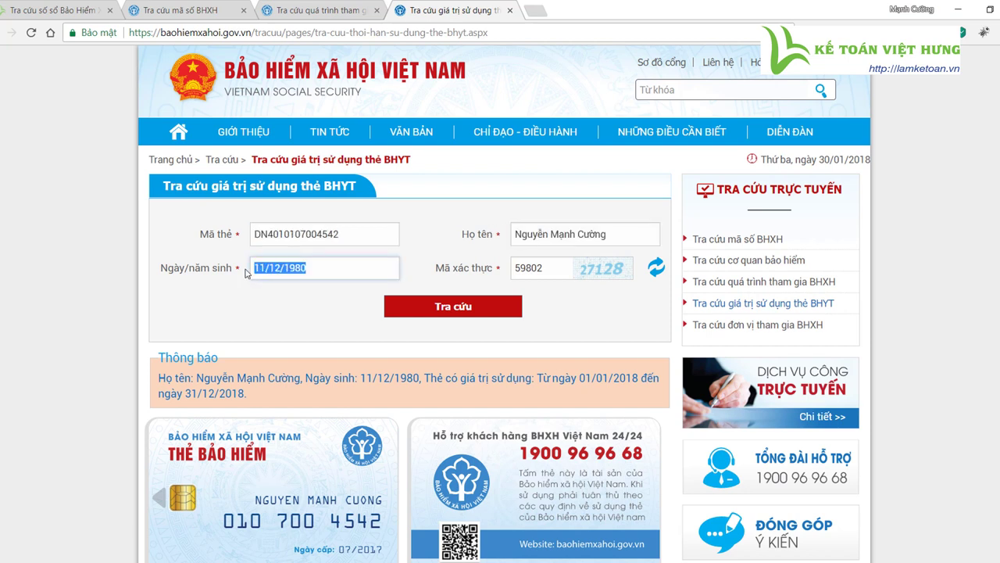
- Refresh the captcha, enter code 08095 and run the BHYT card validity check
left_click(558, 272)
left_click(656, 267)
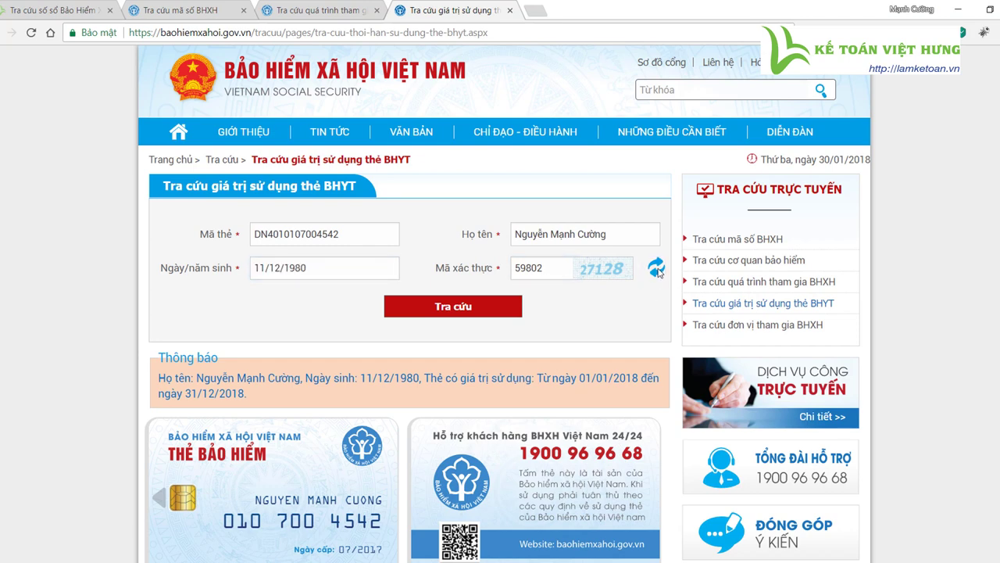
type("08095")
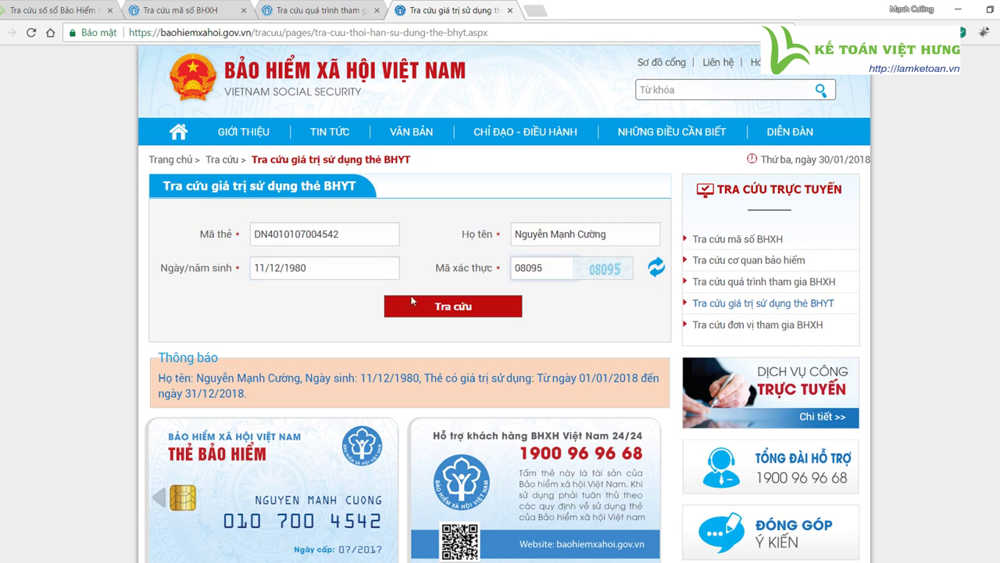
left_click(474, 311)
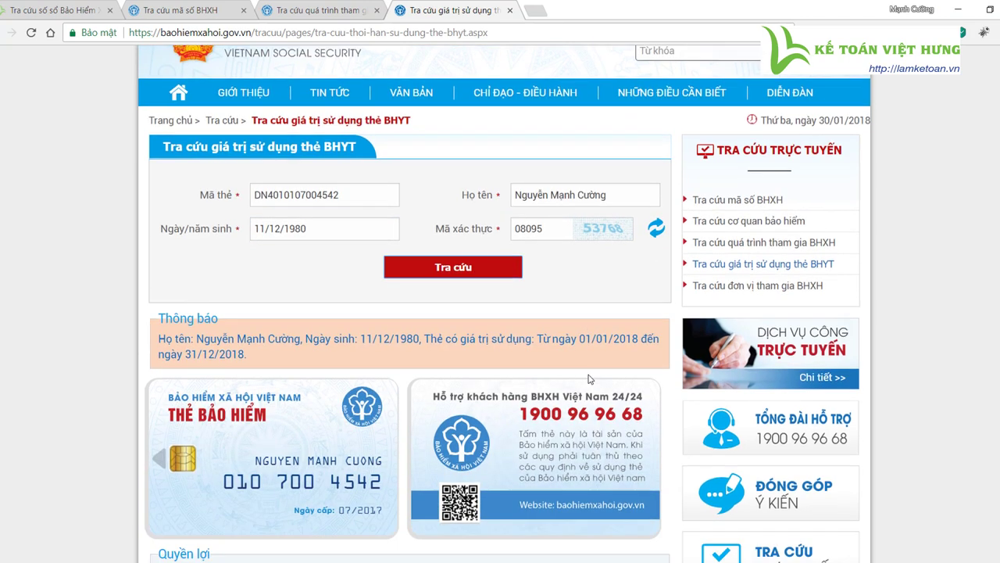
scroll(283, 395, "down", 2)
scroll(545, 289, "up", 1)
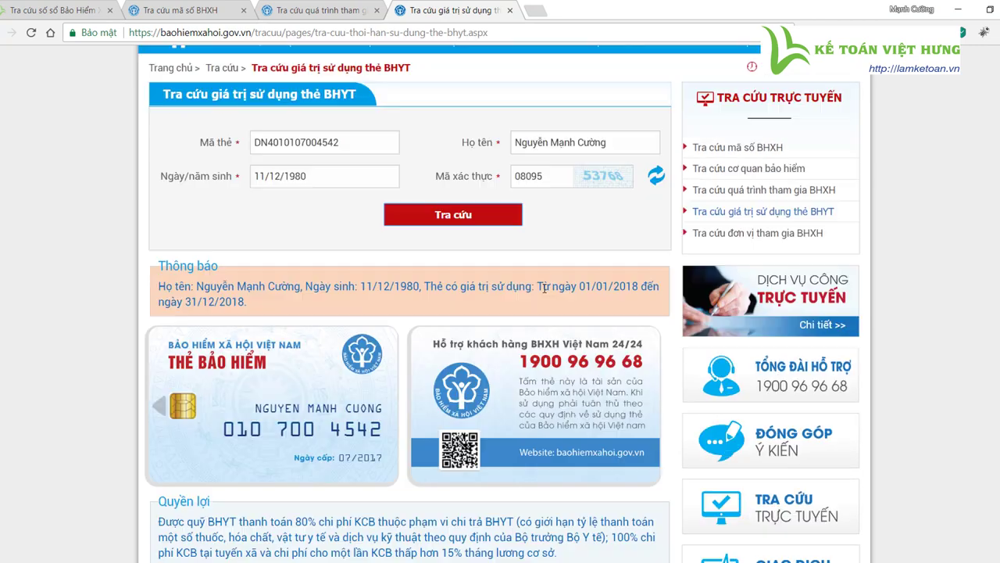
left_click_drag(437, 285, 596, 307)
left_click(261, 308)
scroll(261, 309, "up", 2)
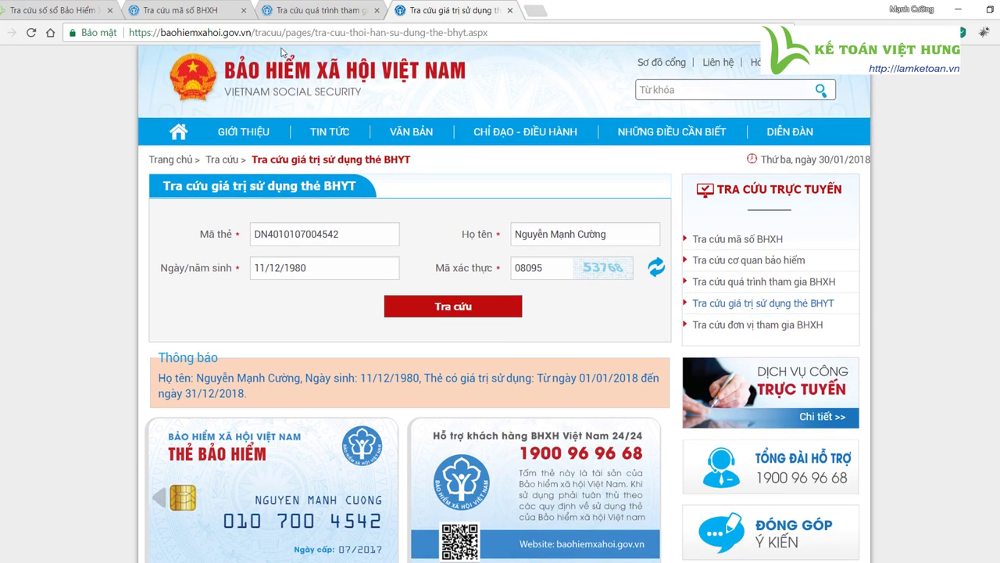
left_click(183, 10)
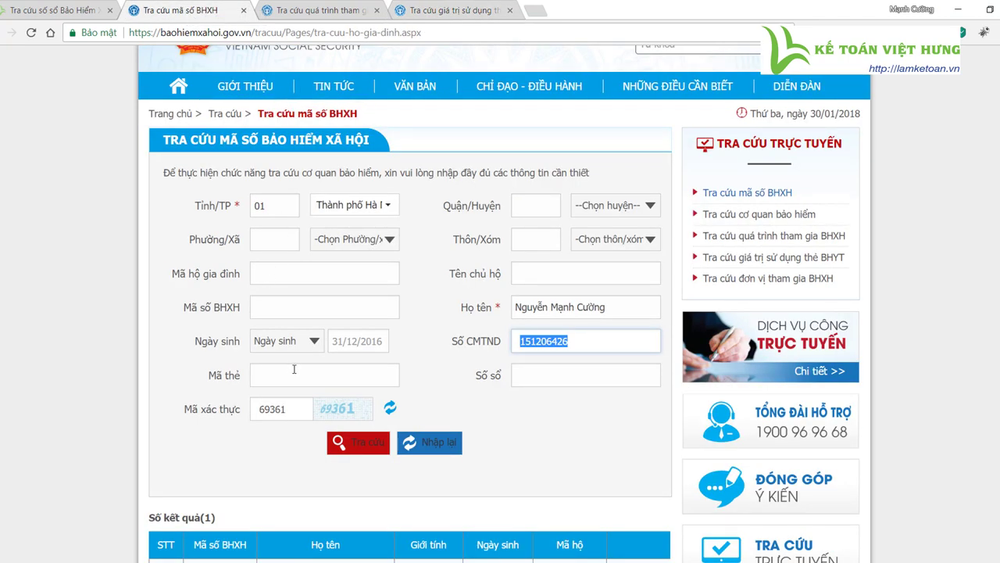
left_click(332, 16)
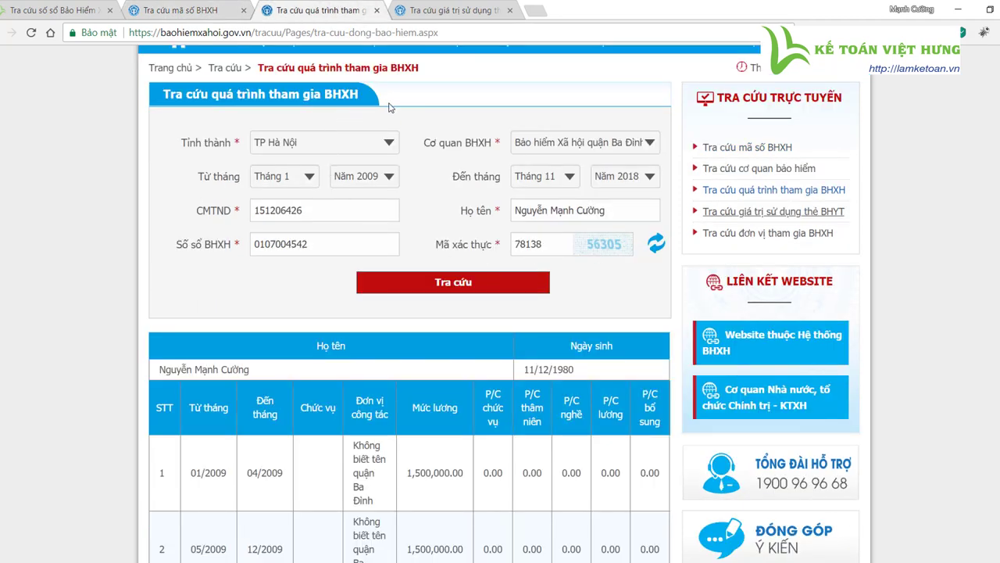
scroll(500, 302, "down", 3)
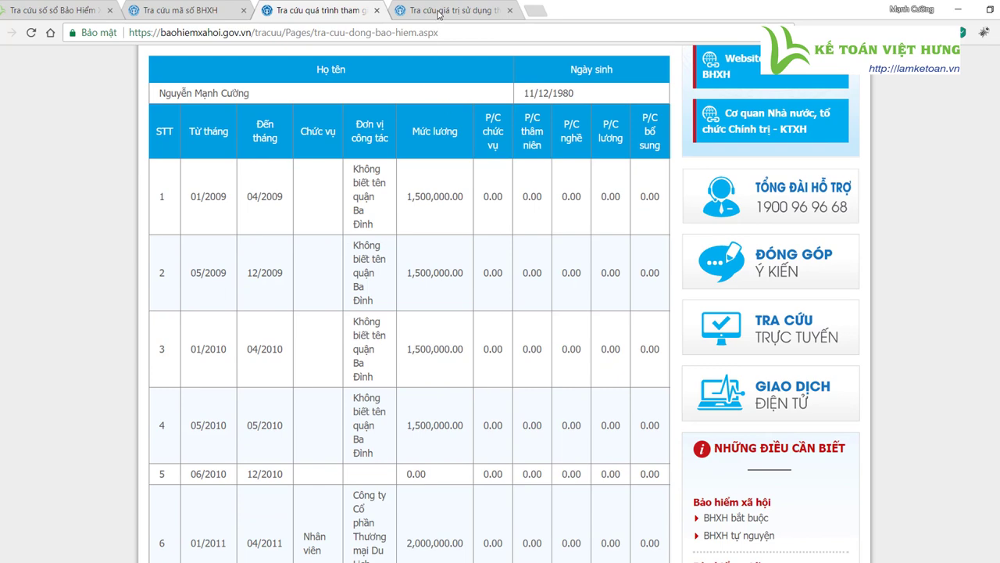
left_click(441, 11)
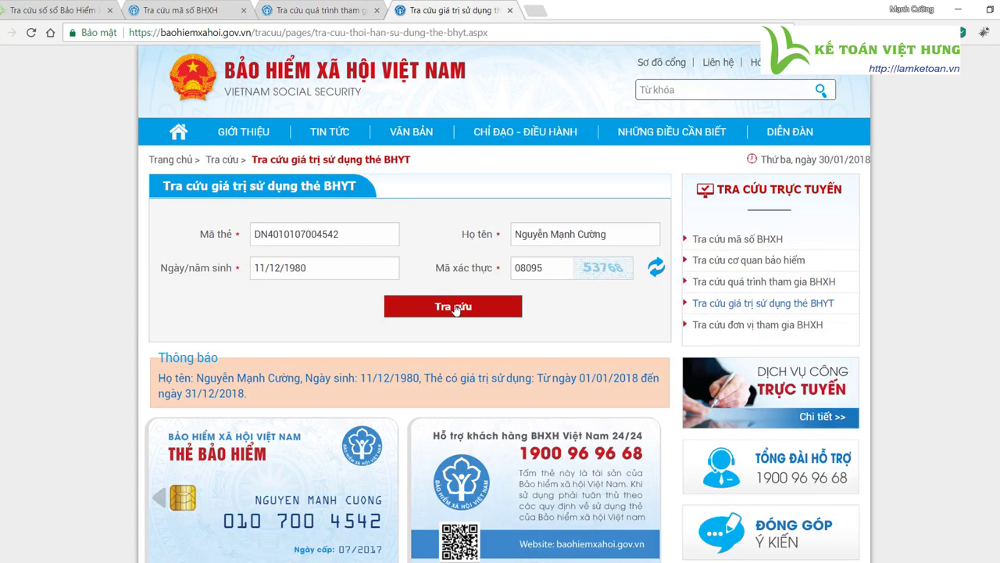
scroll(472, 318, "down", 1)
scroll(472, 318, "down", 2)
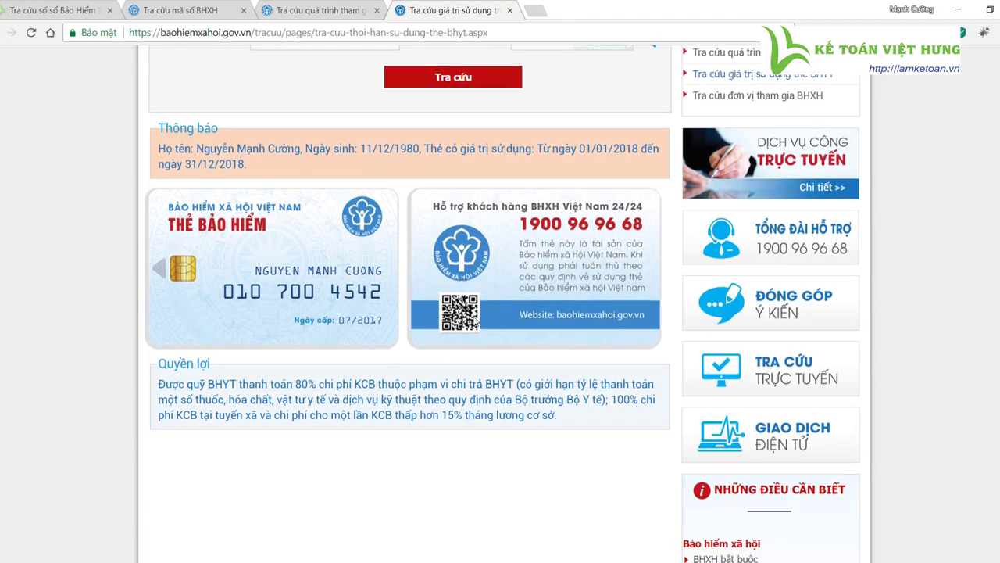